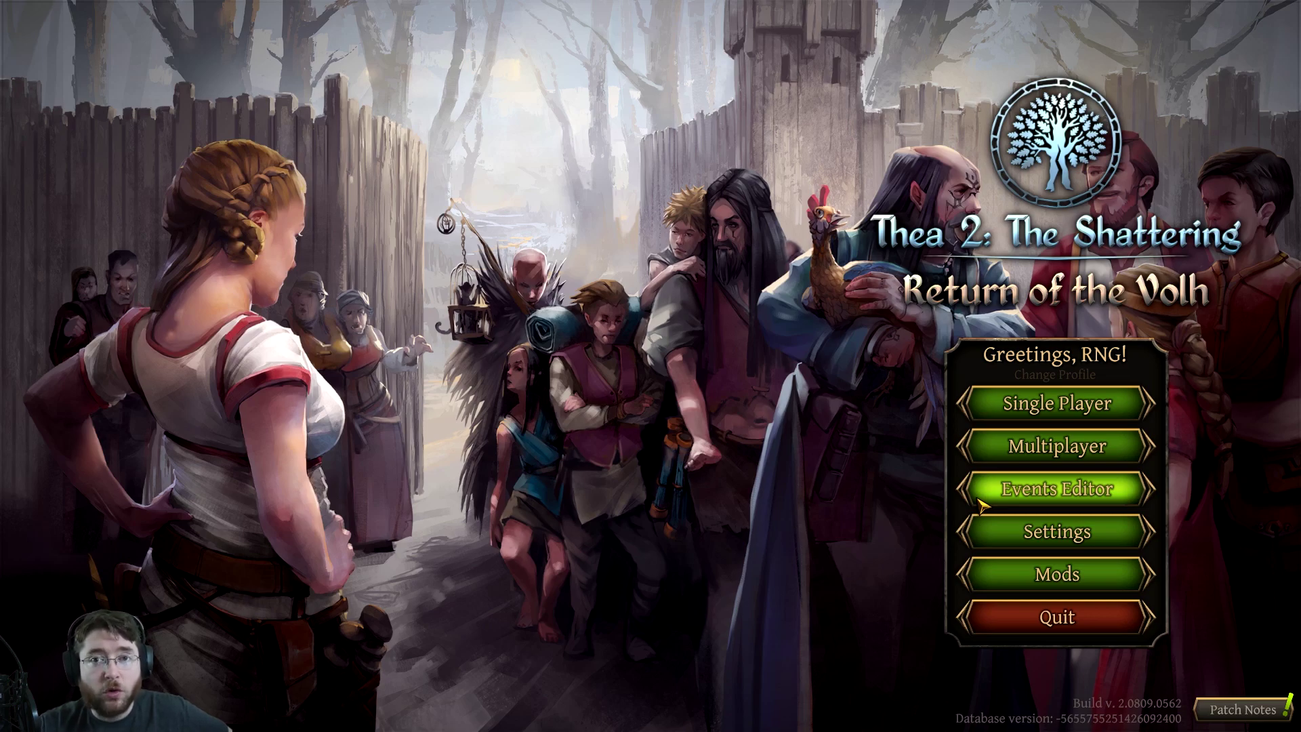
# Open the Events Editor.
pyautogui.click(980, 503)
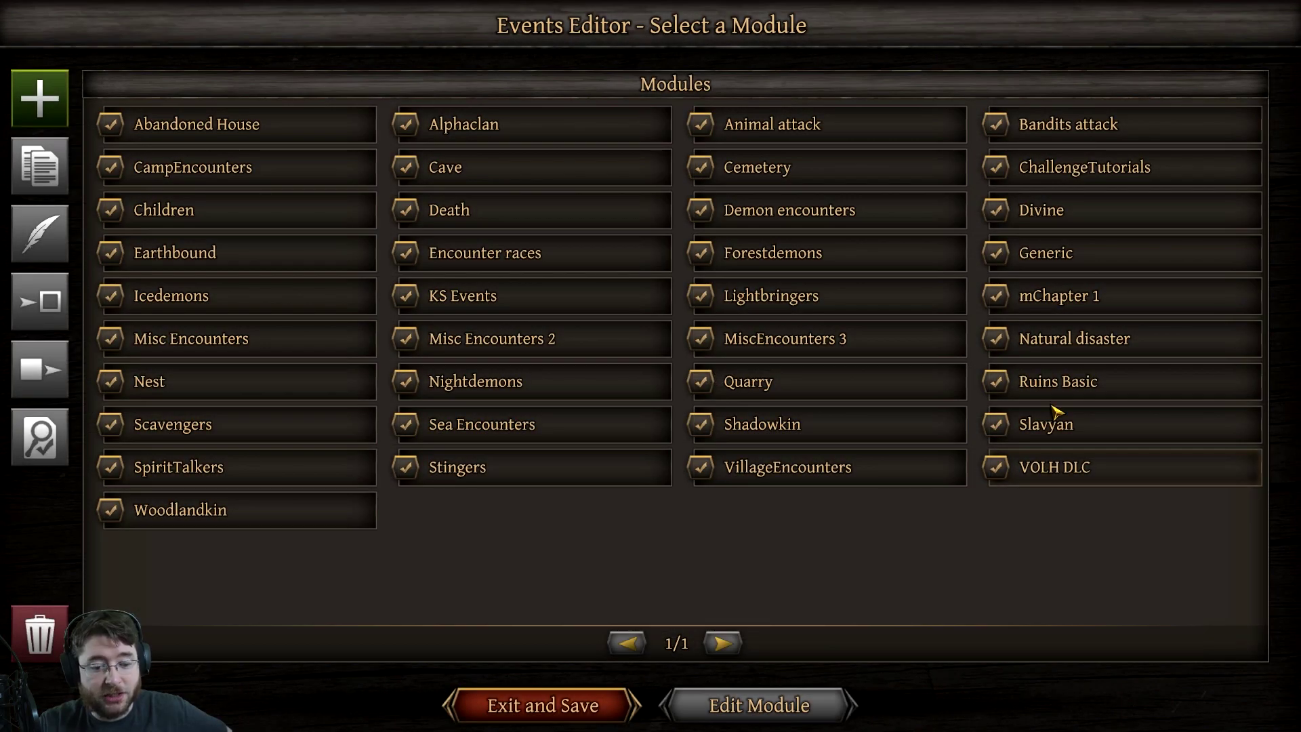
pyautogui.click(1088, 299)
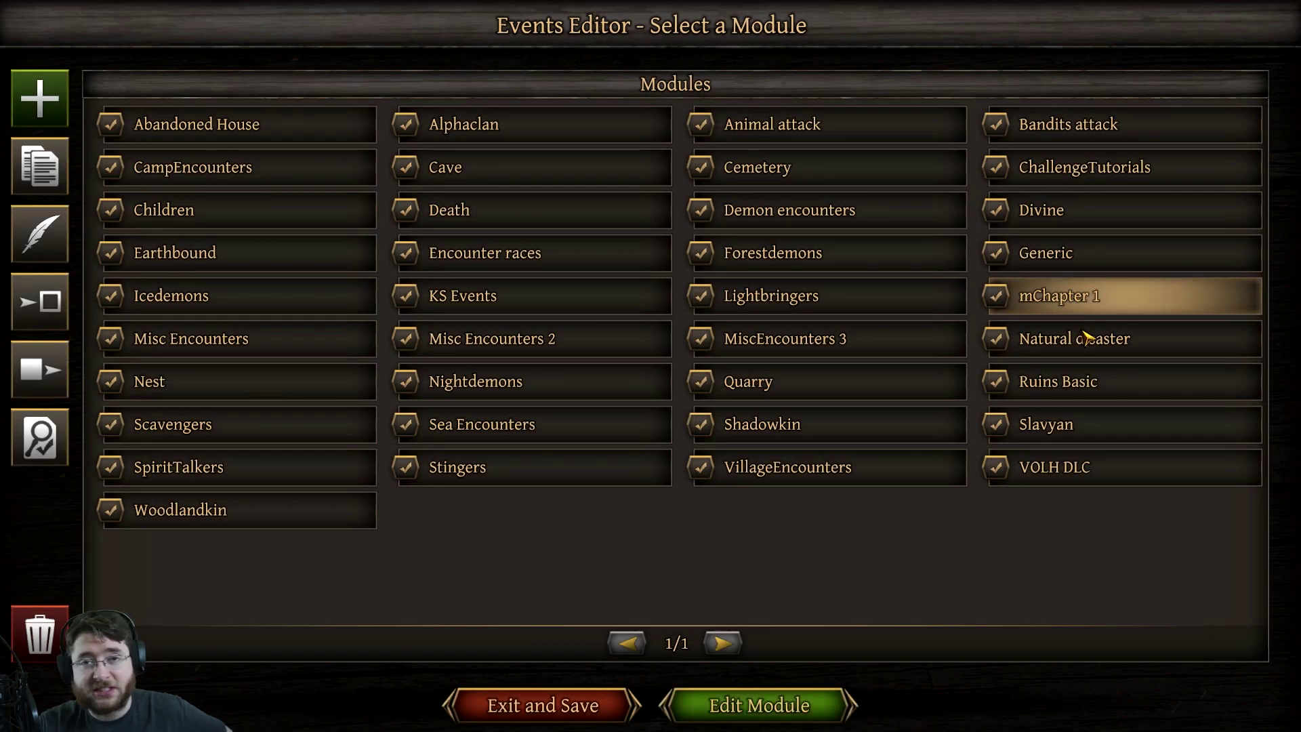
pyautogui.click(803, 708)
pyautogui.click(525, 704)
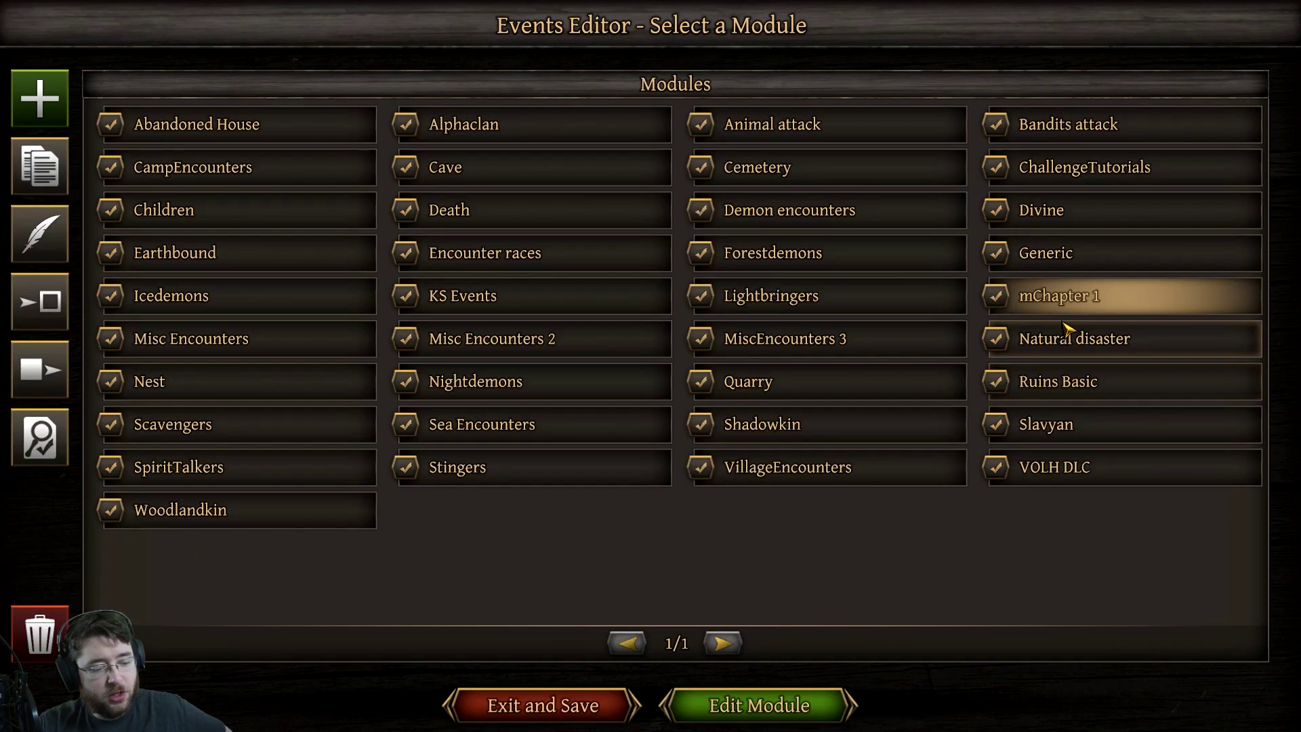
# Open the Volh update kids event of the Generic module for editing.
pyautogui.click(1071, 255)
pyautogui.click(784, 702)
pyautogui.click(875, 522)
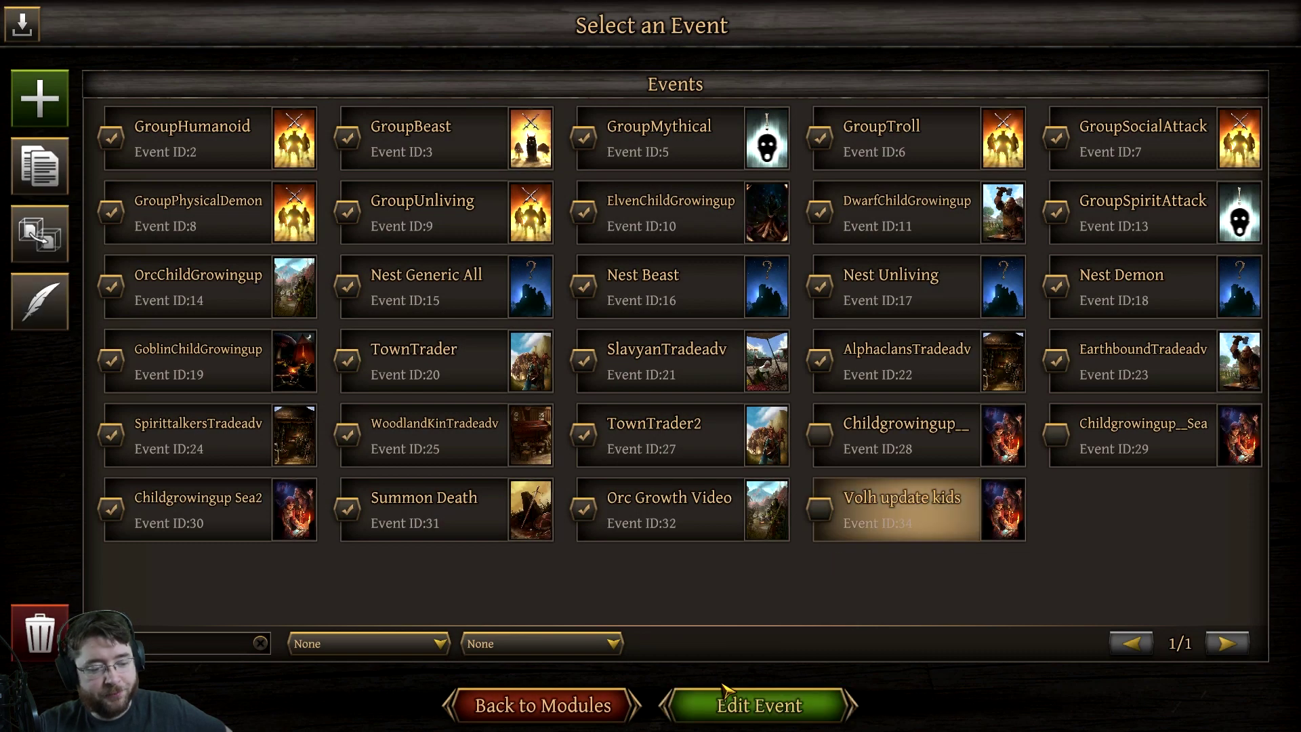
pyautogui.click(749, 705)
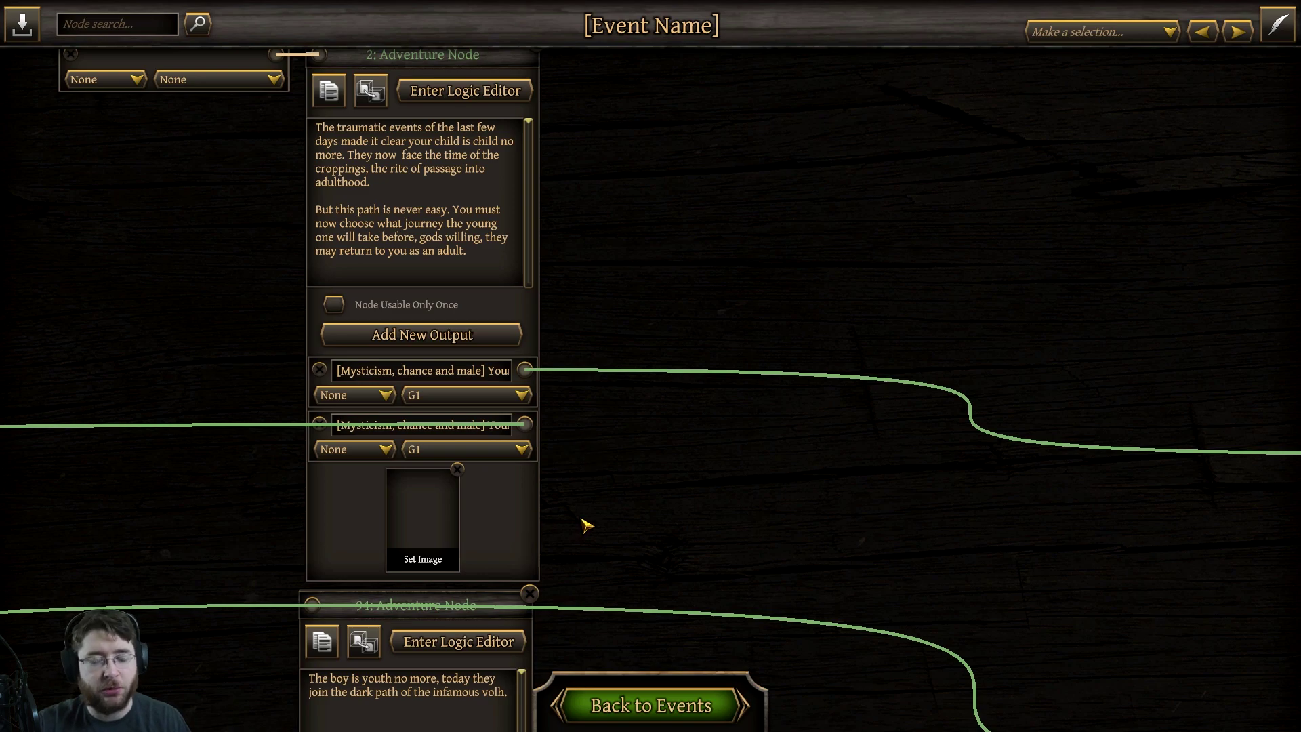
# Open the logic of Adventure Node 92 and examine its filters, processing lists and first result conditions.
pyautogui.moveTo(581, 526); pyautogui.dragTo(831, 469)
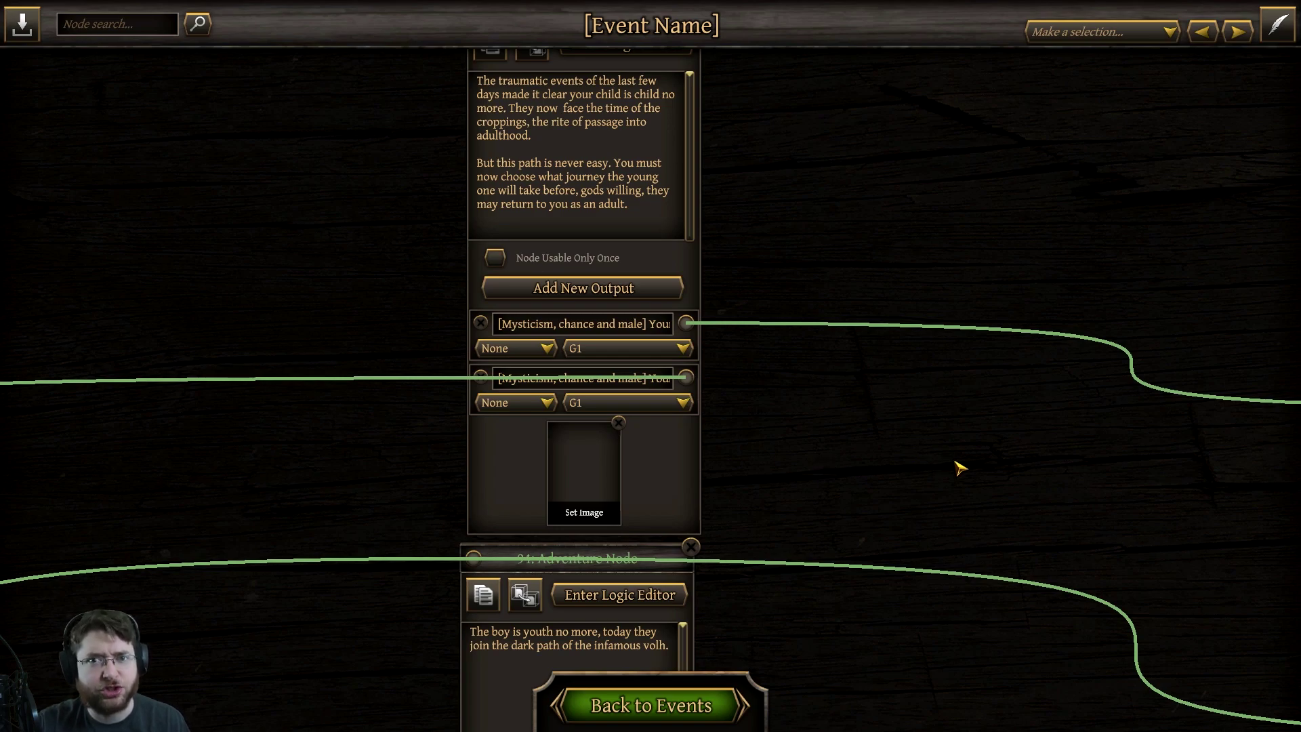
pyautogui.moveTo(958, 467); pyautogui.dragTo(758, 458)
pyautogui.moveTo(1001, 279); pyautogui.dragTo(796, 212)
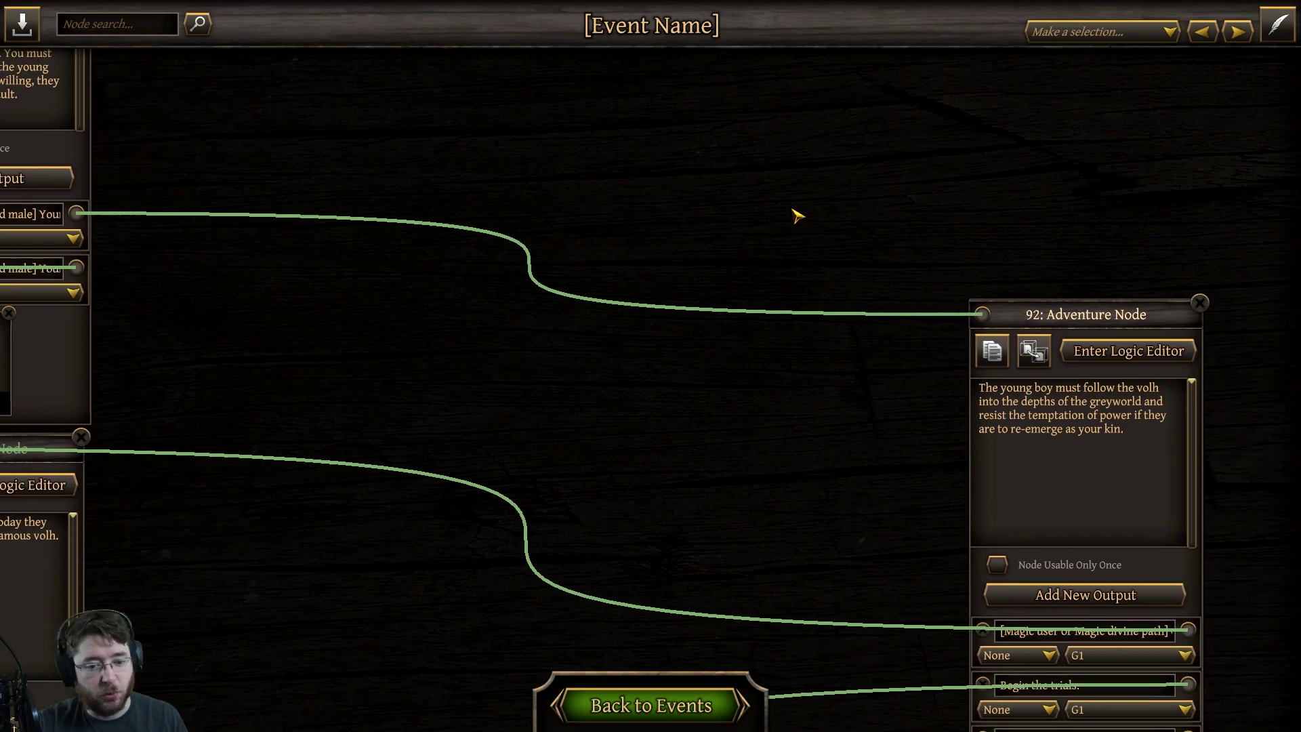
pyautogui.click(1087, 349)
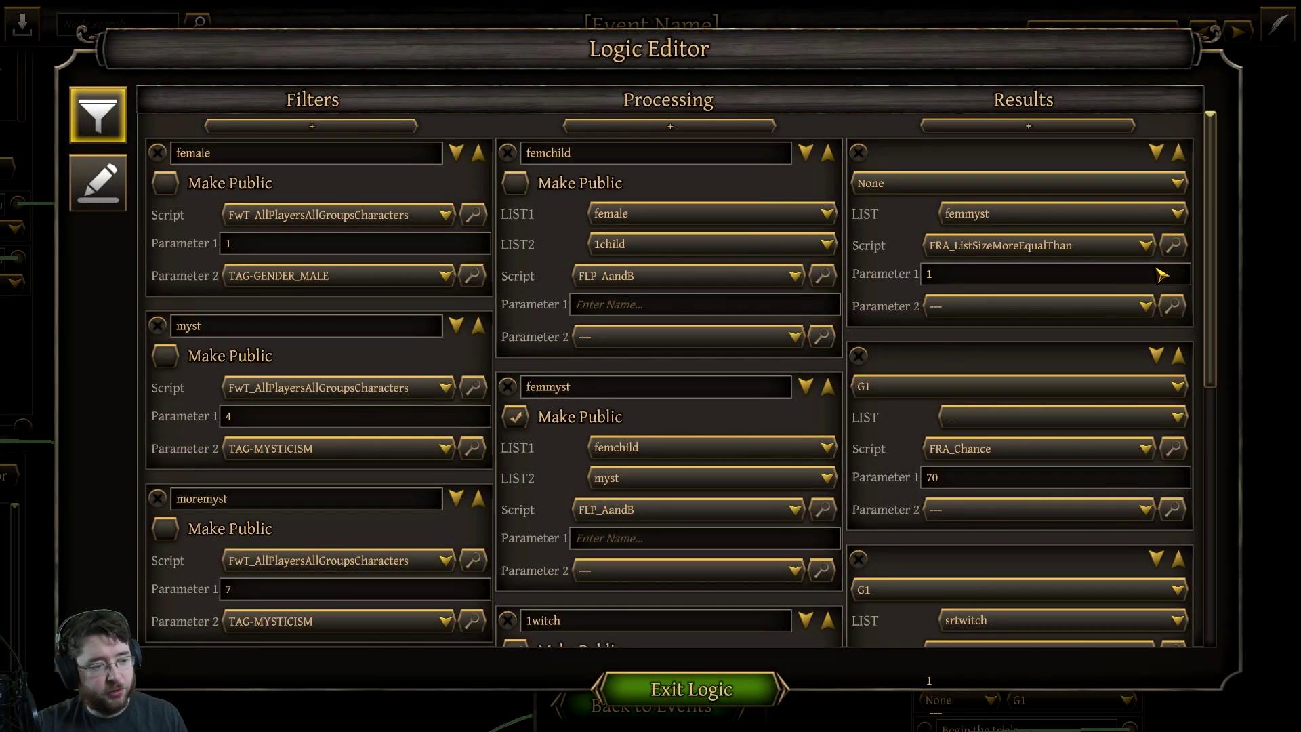
pyautogui.moveTo(1209, 256); pyautogui.dragTo(1203, 307)
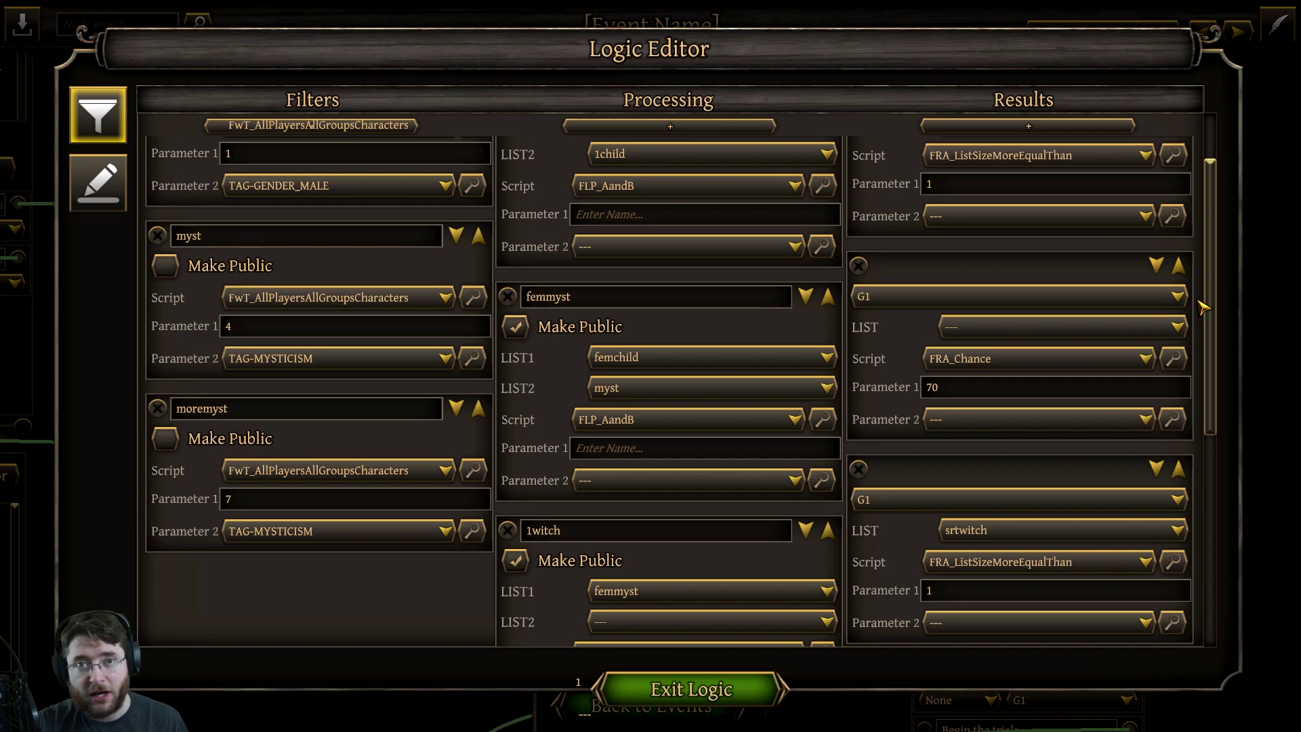
pyautogui.scroll(3, 1203, 307)
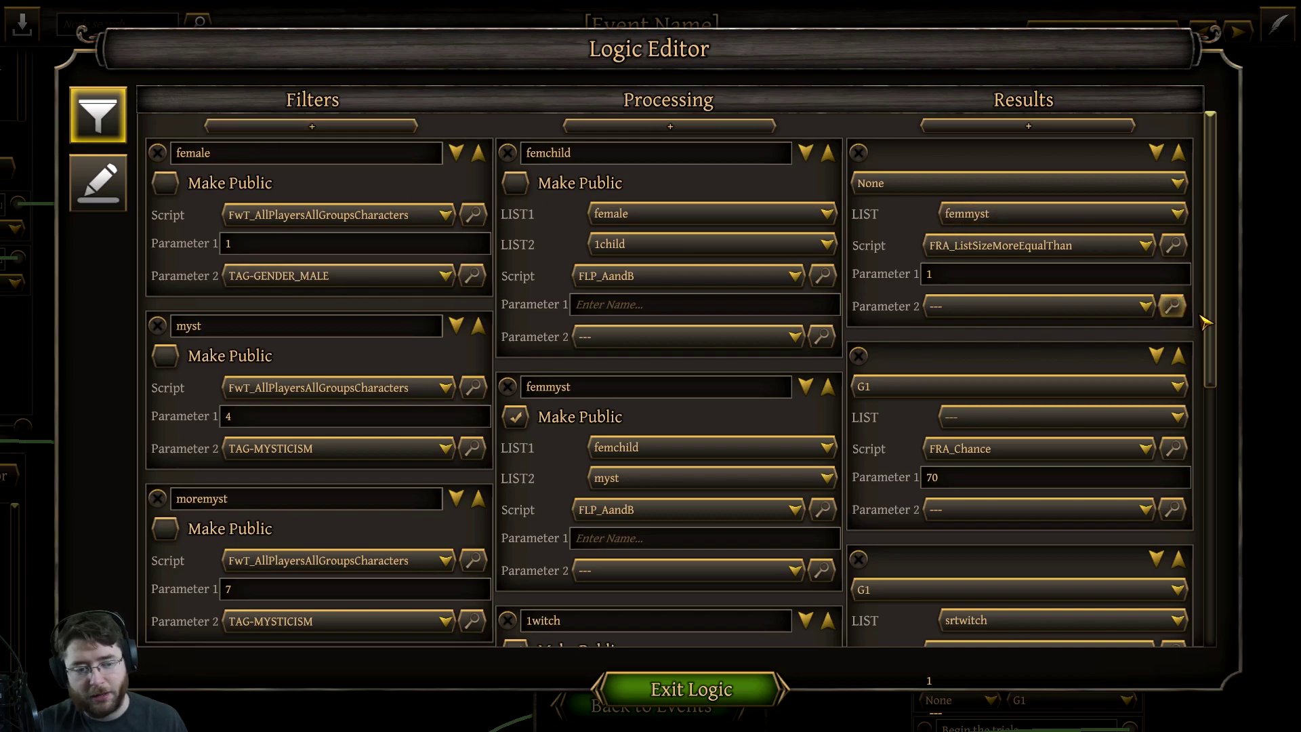
# Clear Parameter 1 of the FRA_Chance result and re-enter 70.
pyautogui.moveTo(1213, 308); pyautogui.dragTo(1210, 363)
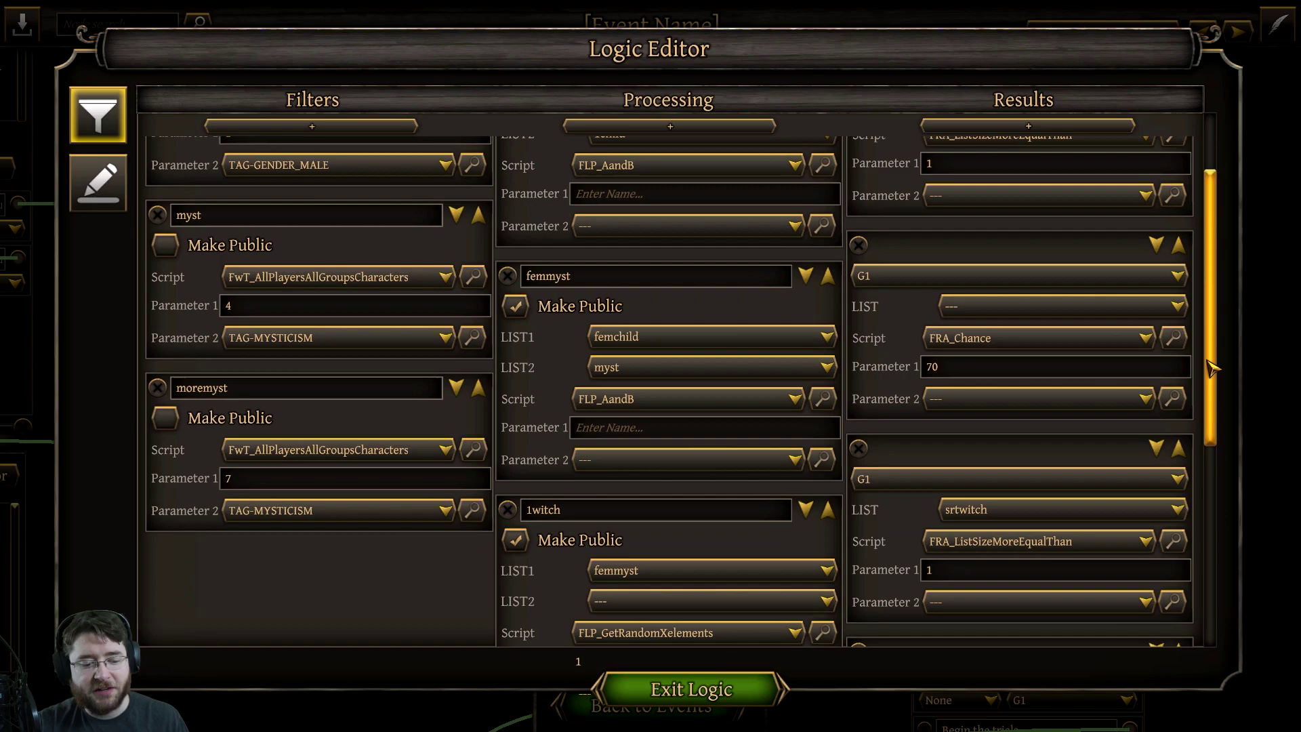
pyautogui.click(934, 366)
pyautogui.press('BackSpace')
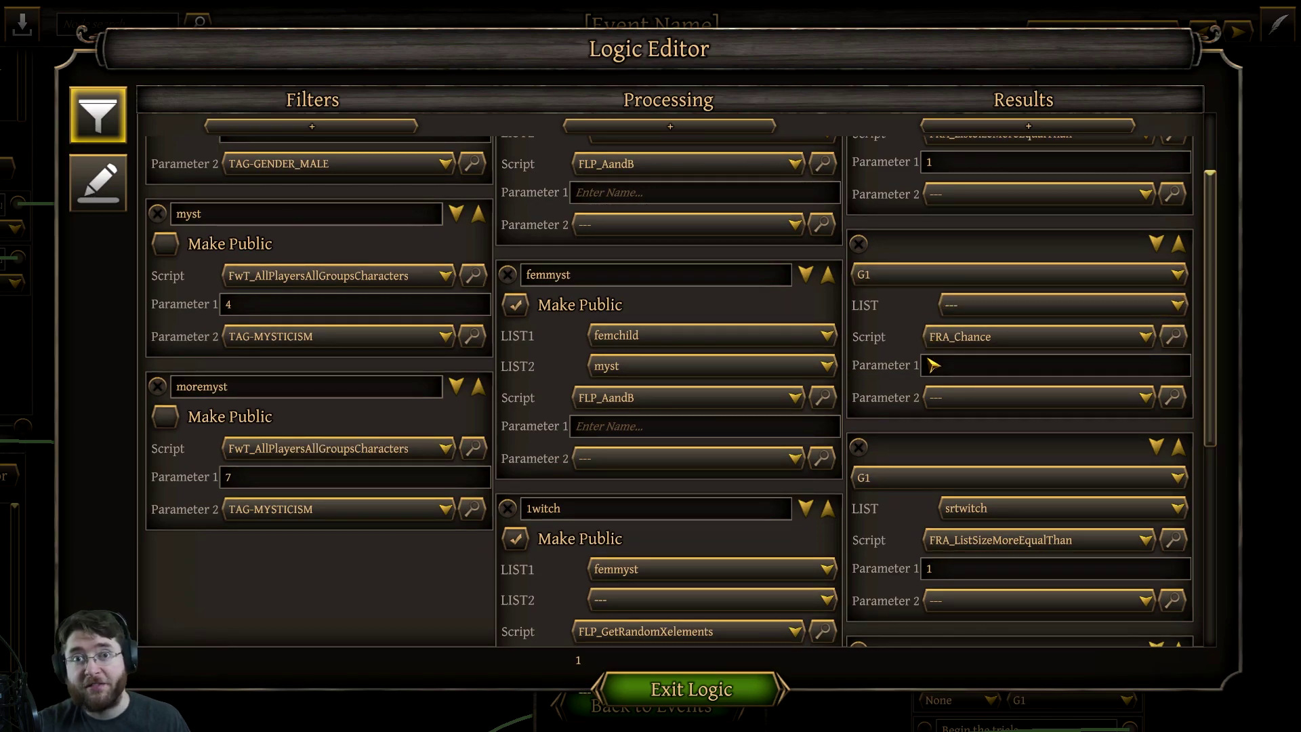
pyautogui.write('70')
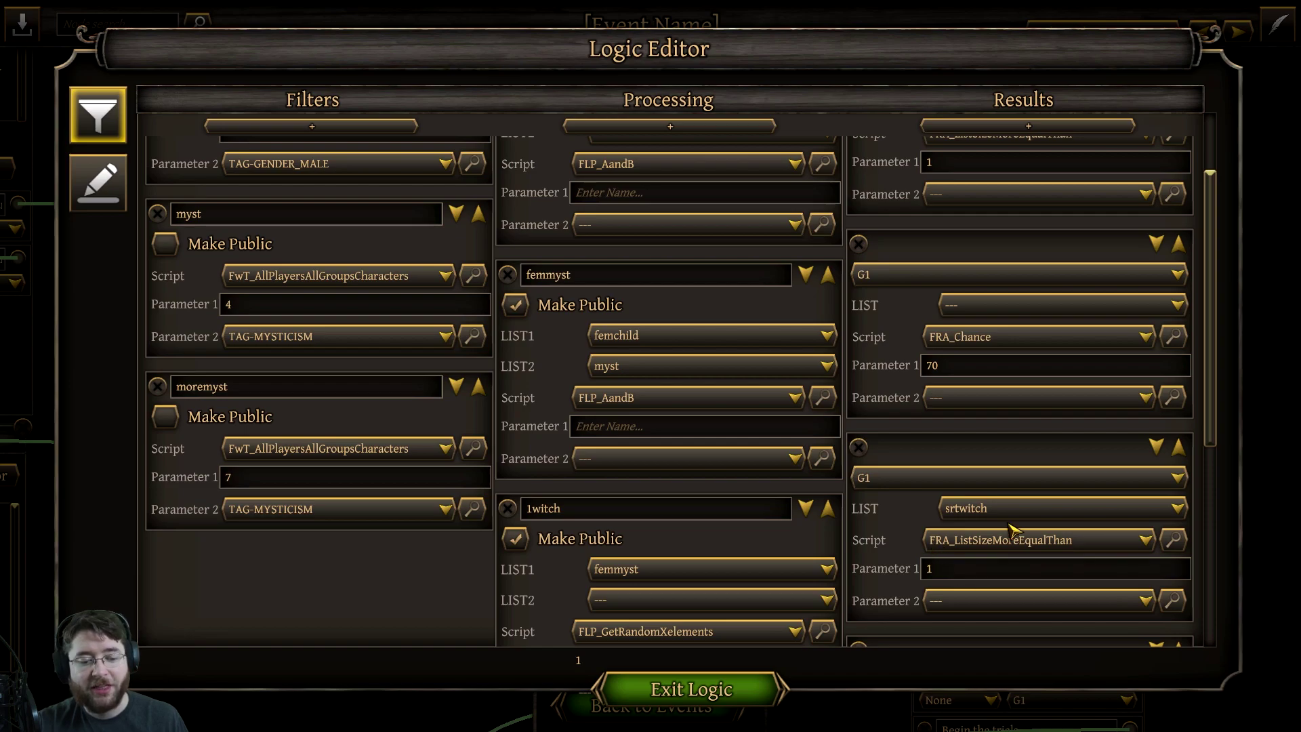
# Examine the remaining result conditions of node 92, including the required shared tag, and close the event.
pyautogui.scroll(-1, 1212, 346)
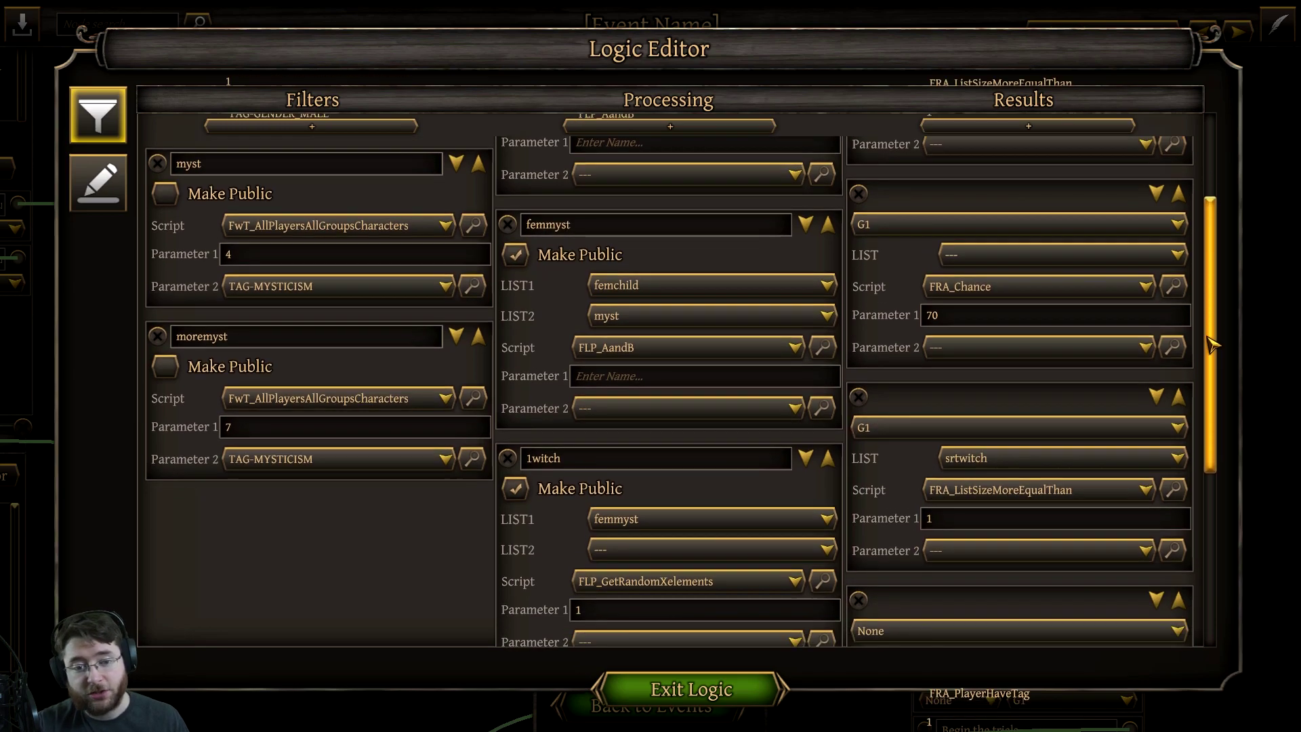
pyautogui.moveTo(1212, 346); pyautogui.dragTo(1218, 547)
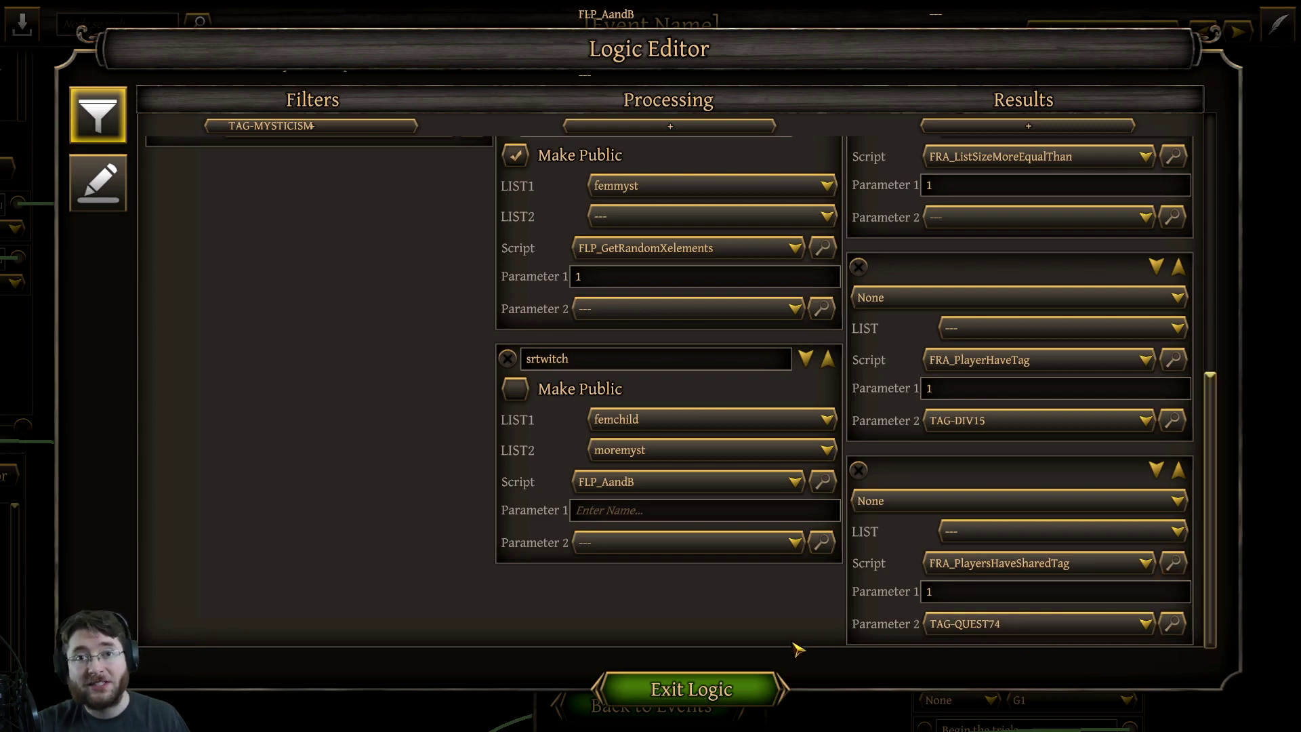
pyautogui.click(691, 689)
pyautogui.click(677, 705)
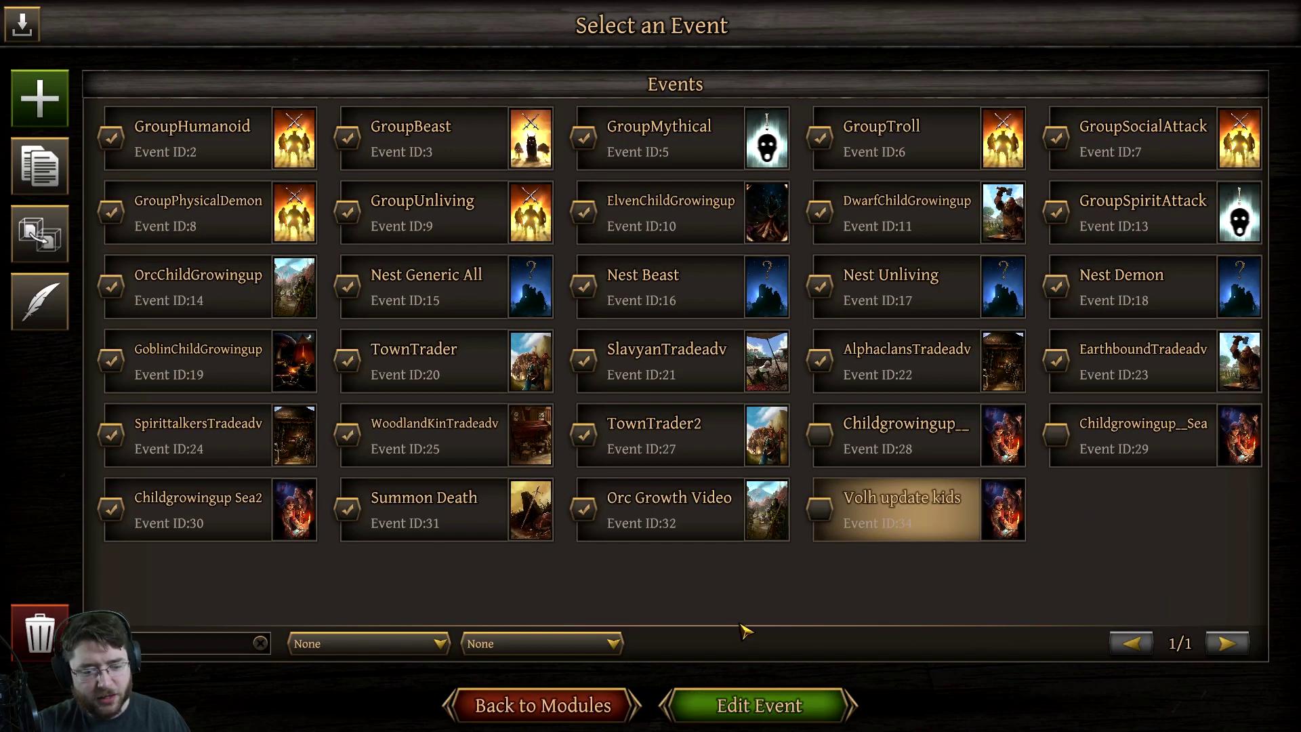
# Switch to the VOLH DLC module and open its Volh Return event.
pyautogui.click(566, 712)
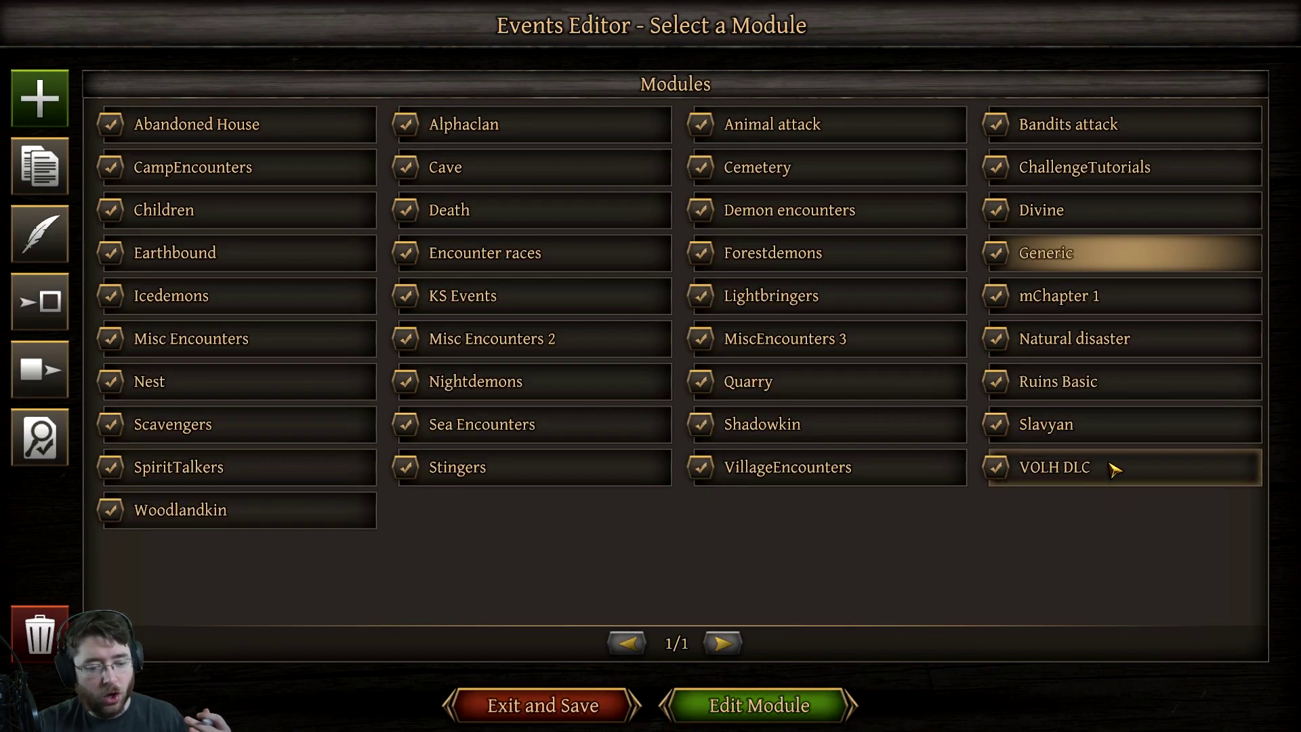
pyautogui.click(1031, 467)
pyautogui.click(780, 701)
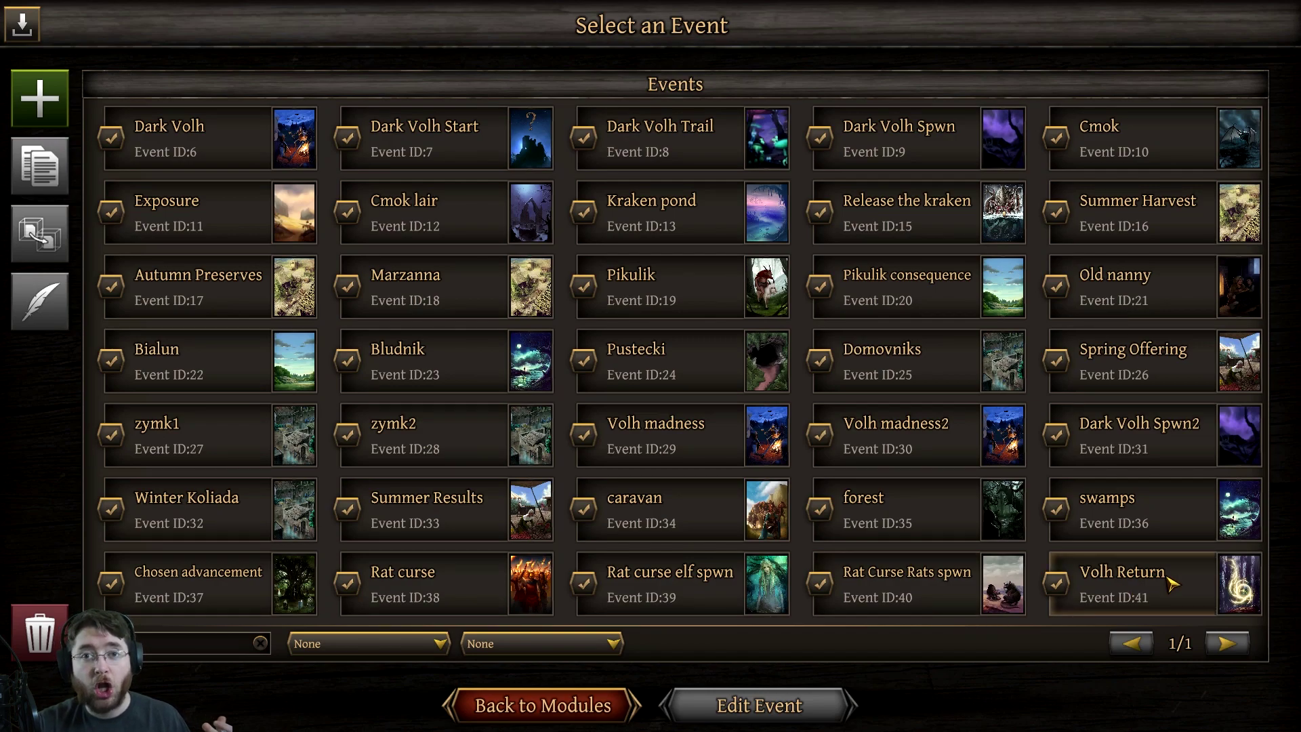
pyautogui.click(1187, 584)
pyautogui.click(742, 716)
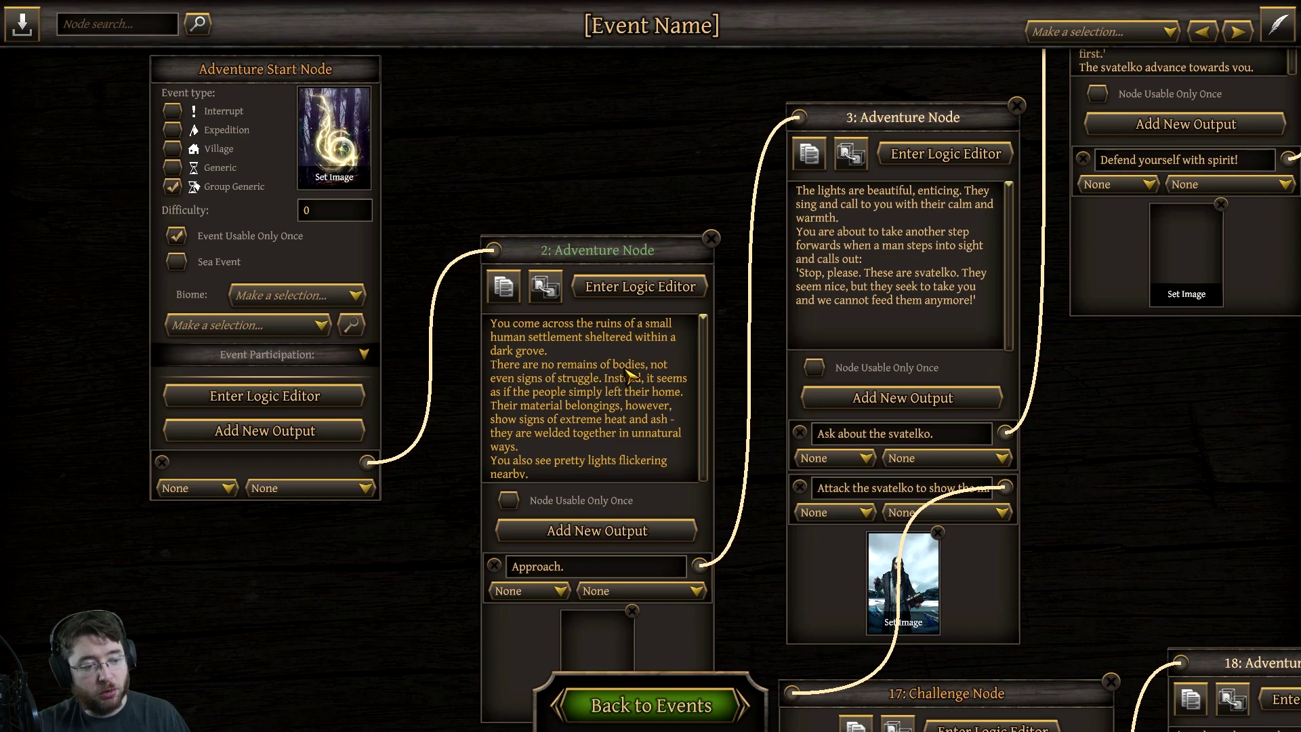
# View the filters and modifier results of Adventure Node 2 in the Volh Return event, then return to the event list.
pyautogui.click(658, 289)
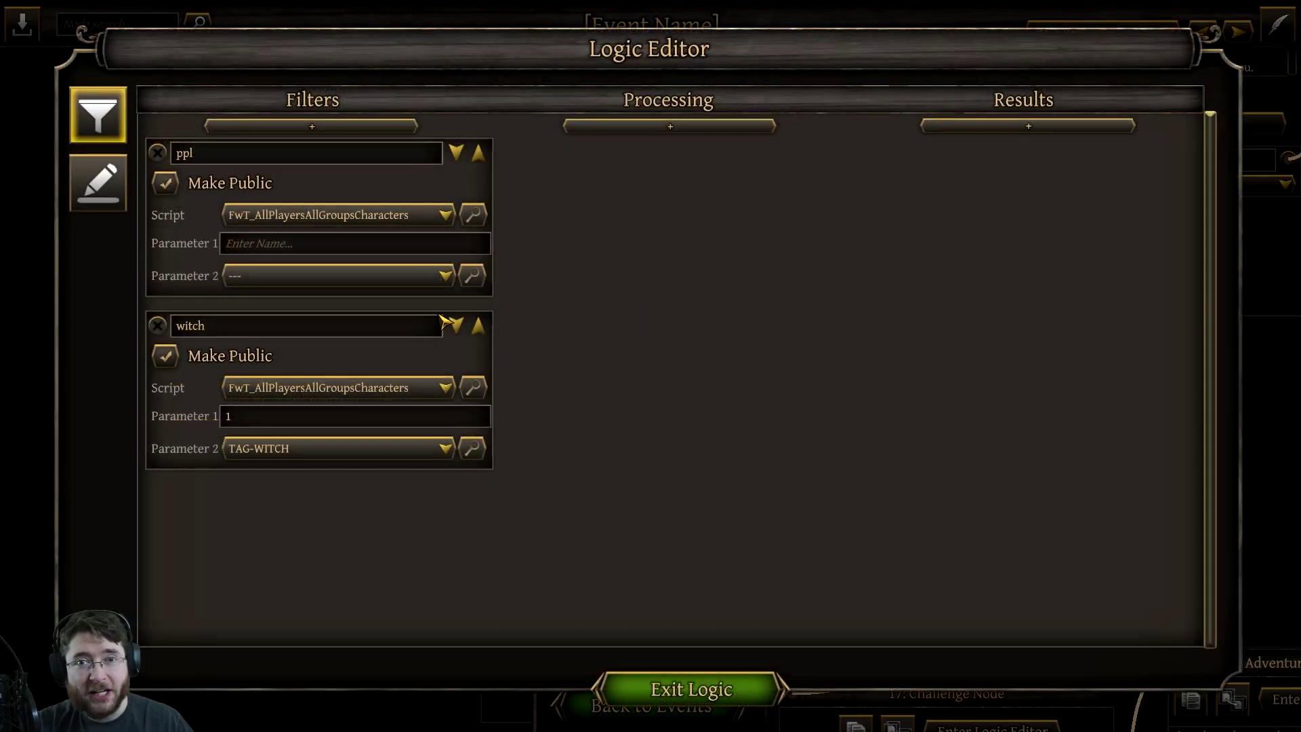
pyautogui.click(98, 181)
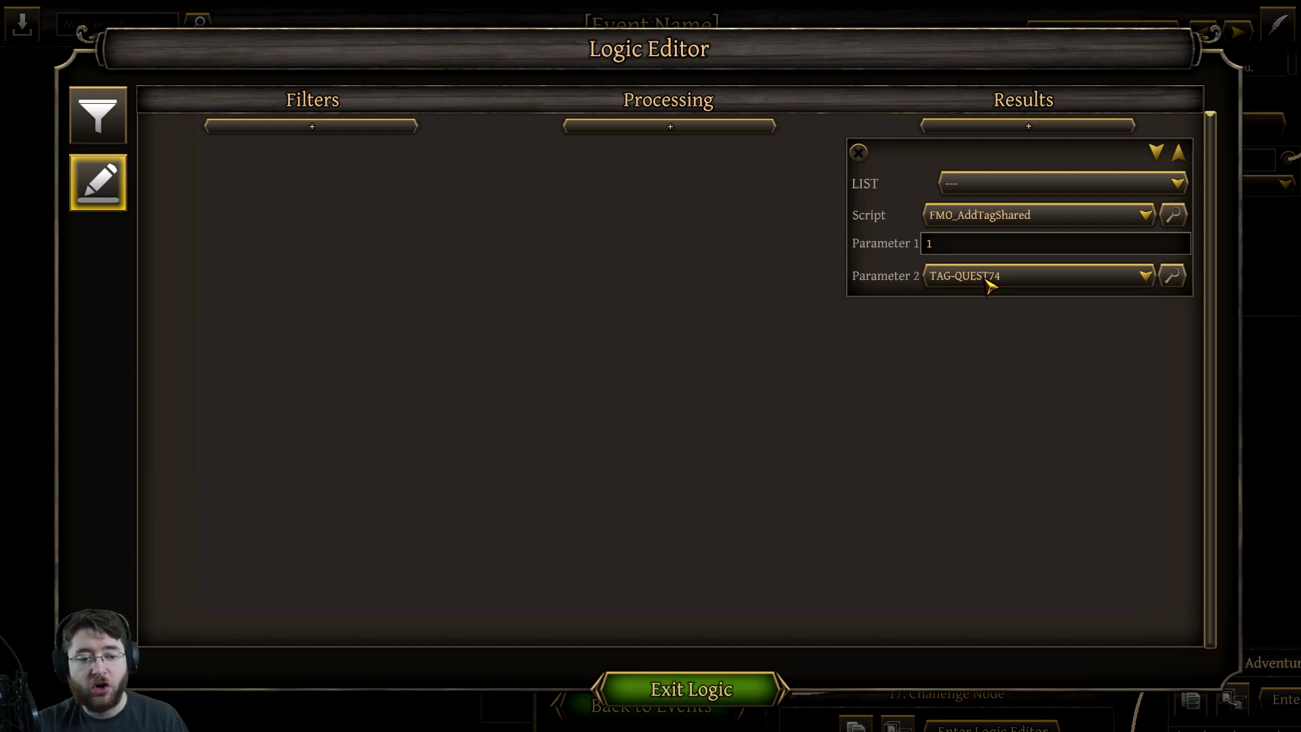
pyautogui.click(720, 689)
pyautogui.moveTo(1113, 508); pyautogui.dragTo(1019, 506)
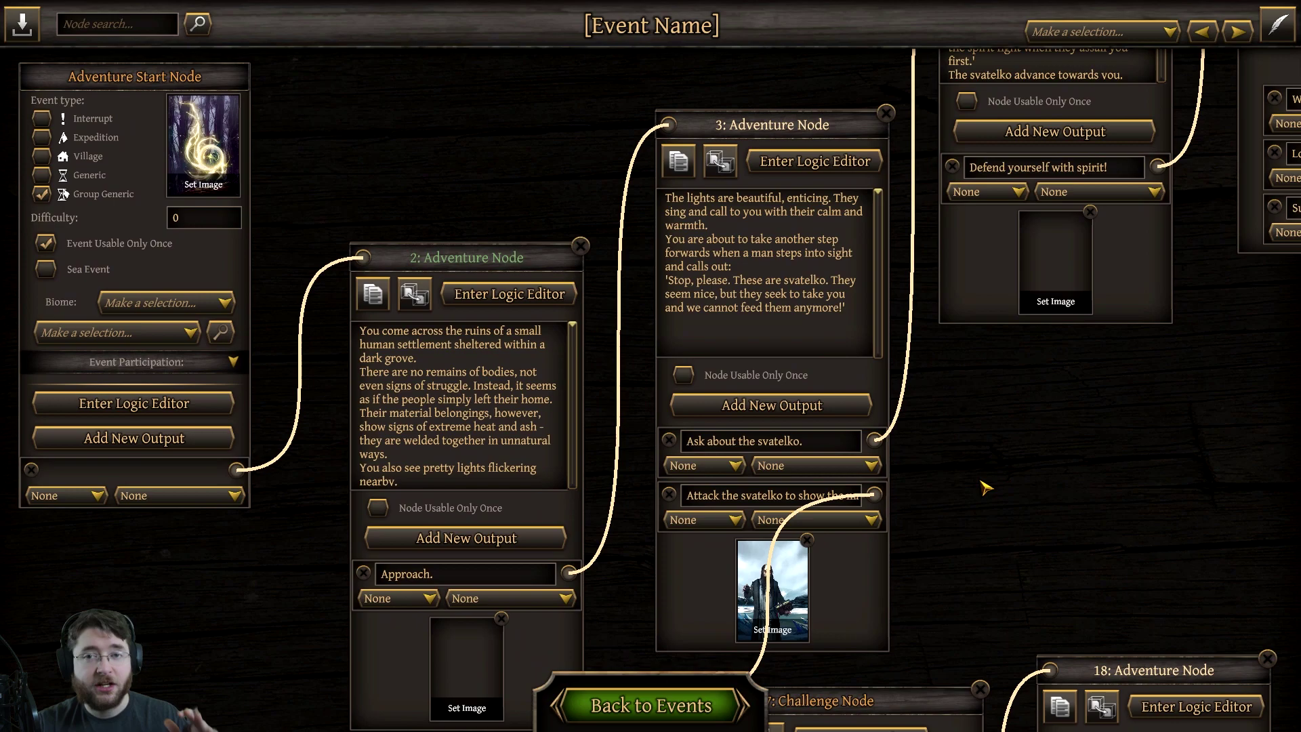
pyautogui.click(651, 707)
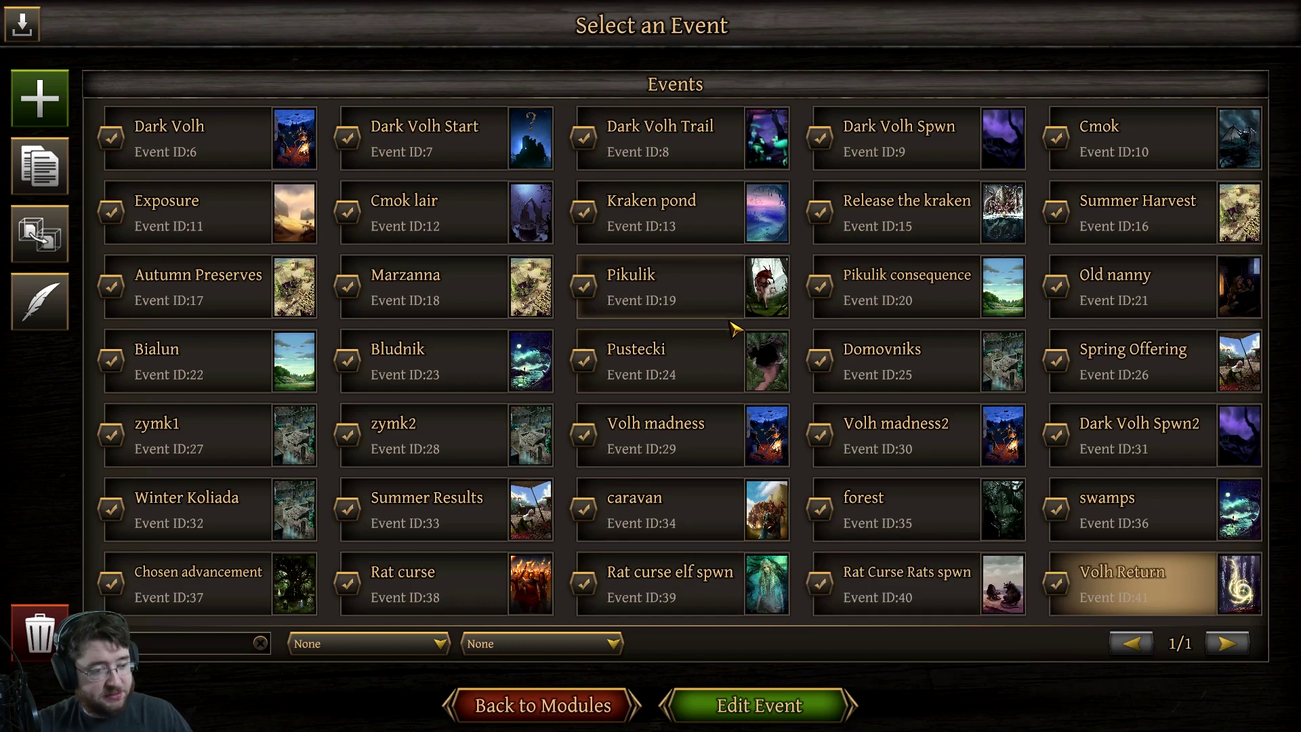
# Open the Release the kraken event and check the modifier logic of its Adventure End Node 3.
pyautogui.click(860, 225)
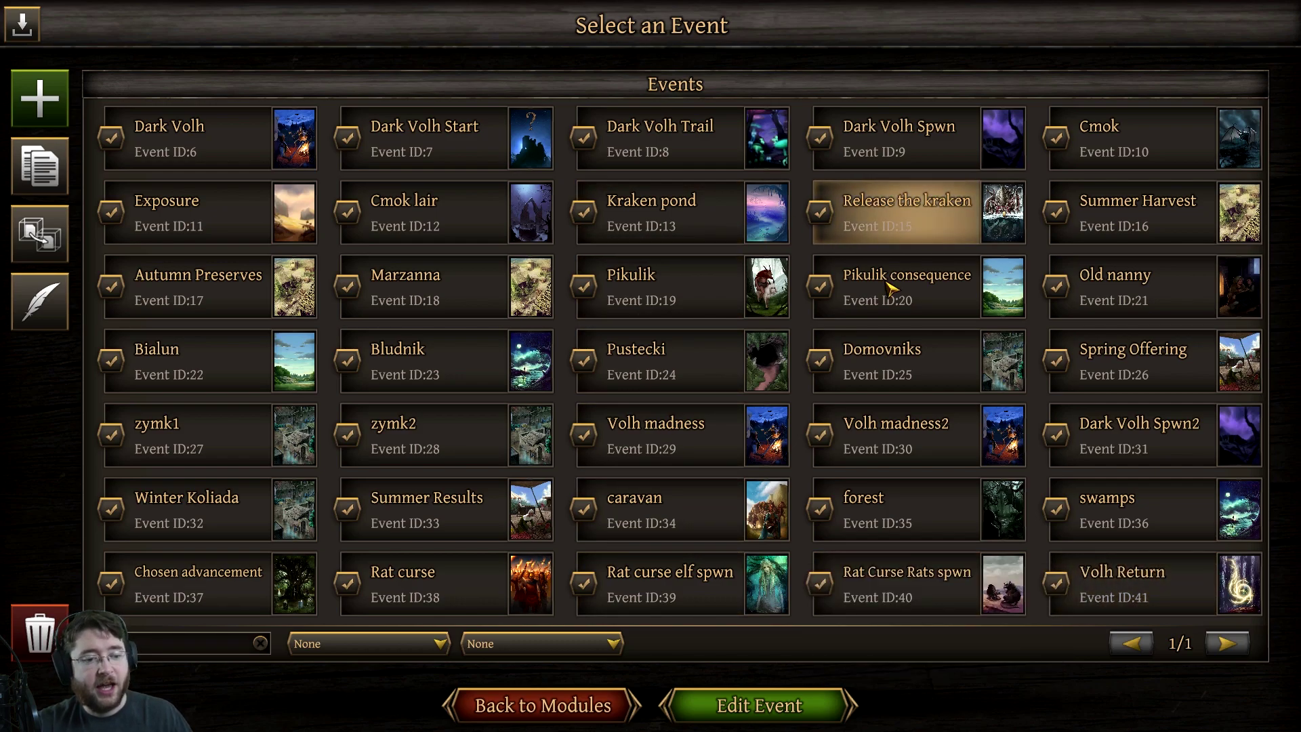
pyautogui.click(759, 705)
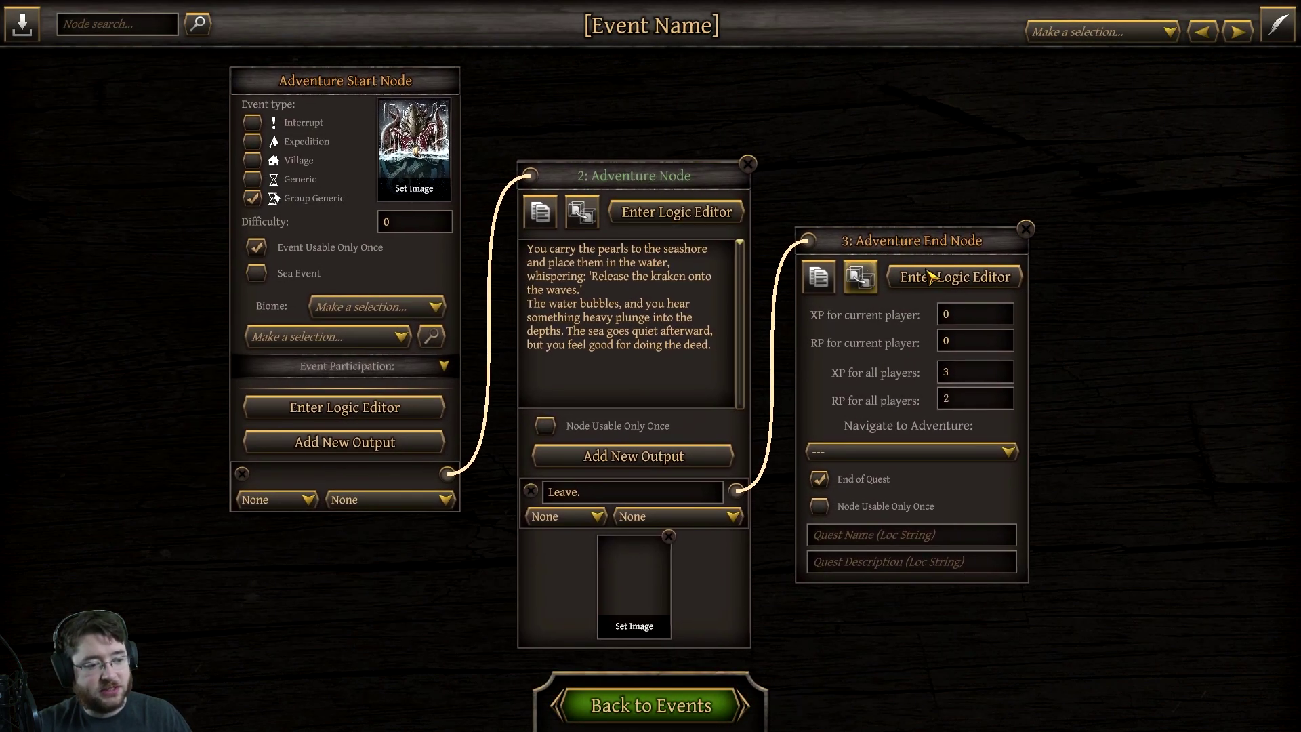
pyautogui.click(934, 278)
pyautogui.click(98, 193)
pyautogui.click(691, 689)
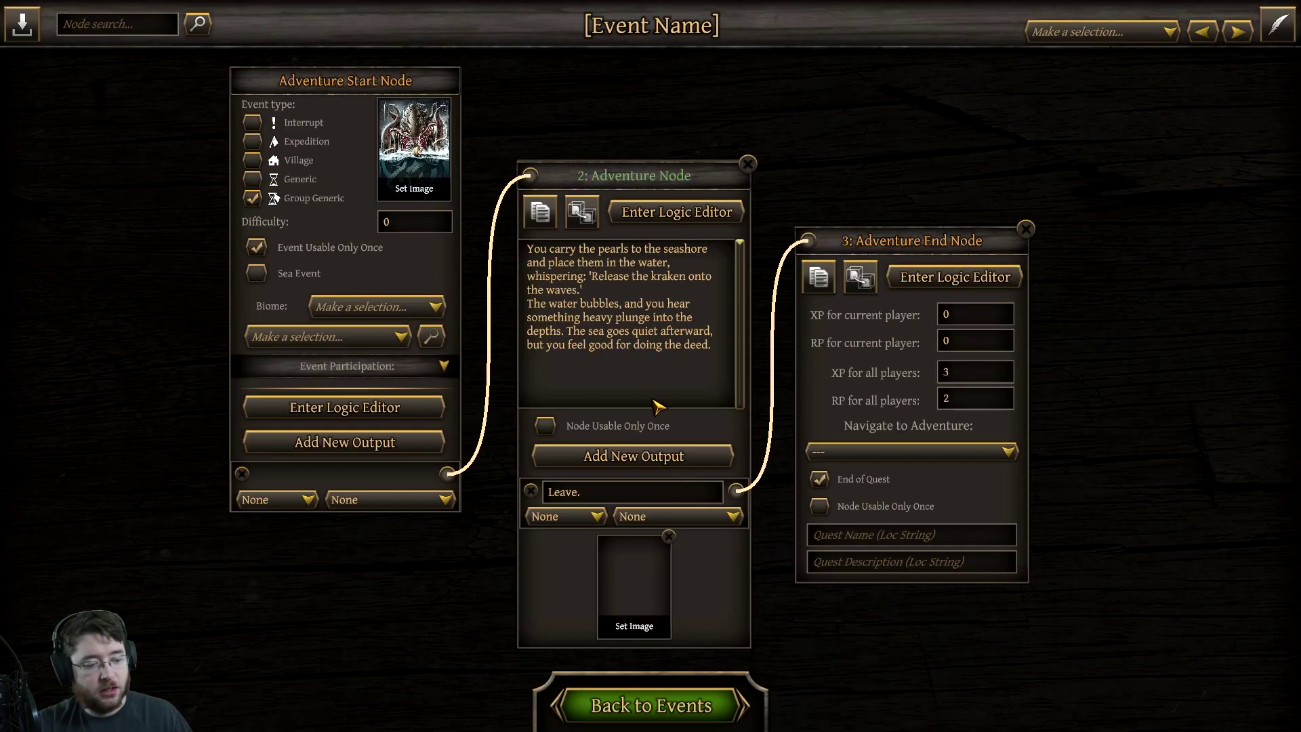
# Examine the modifier logic of Adventure Node 2 in the Release the kraken event.
pyautogui.click(677, 217)
pyautogui.click(98, 183)
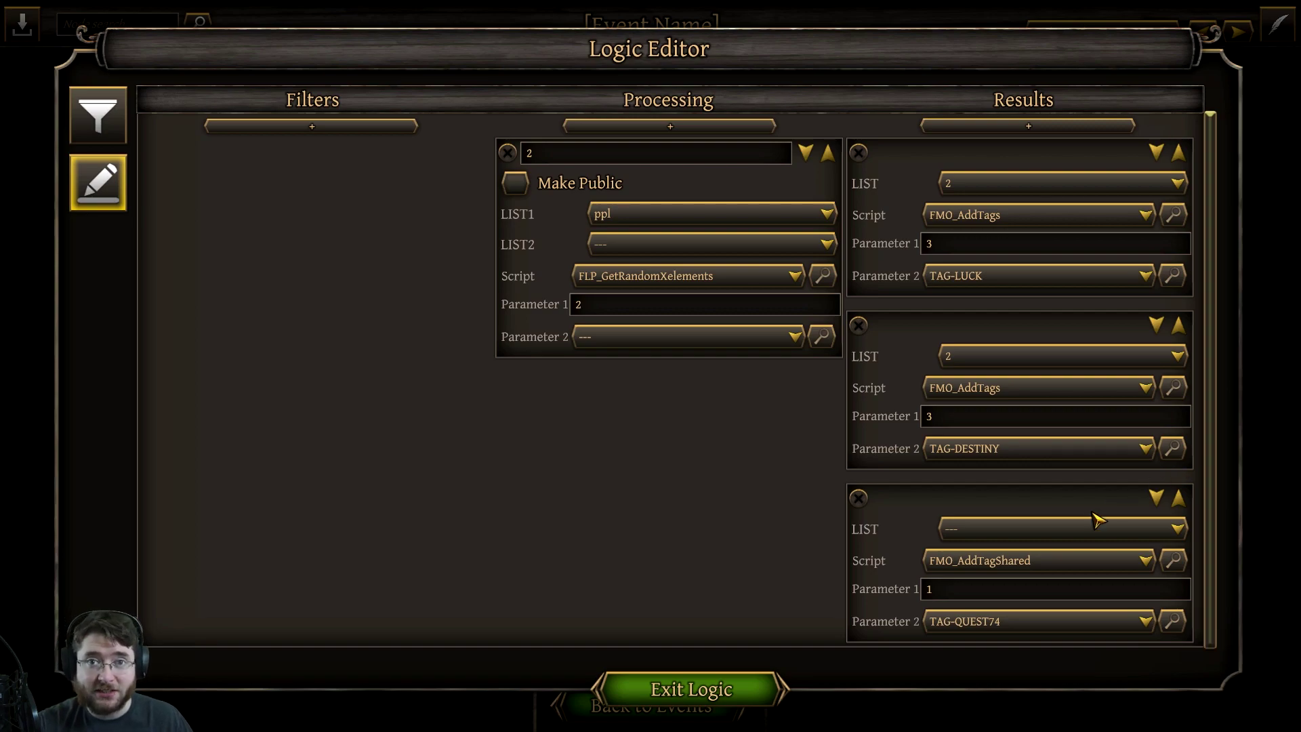
pyautogui.click(743, 684)
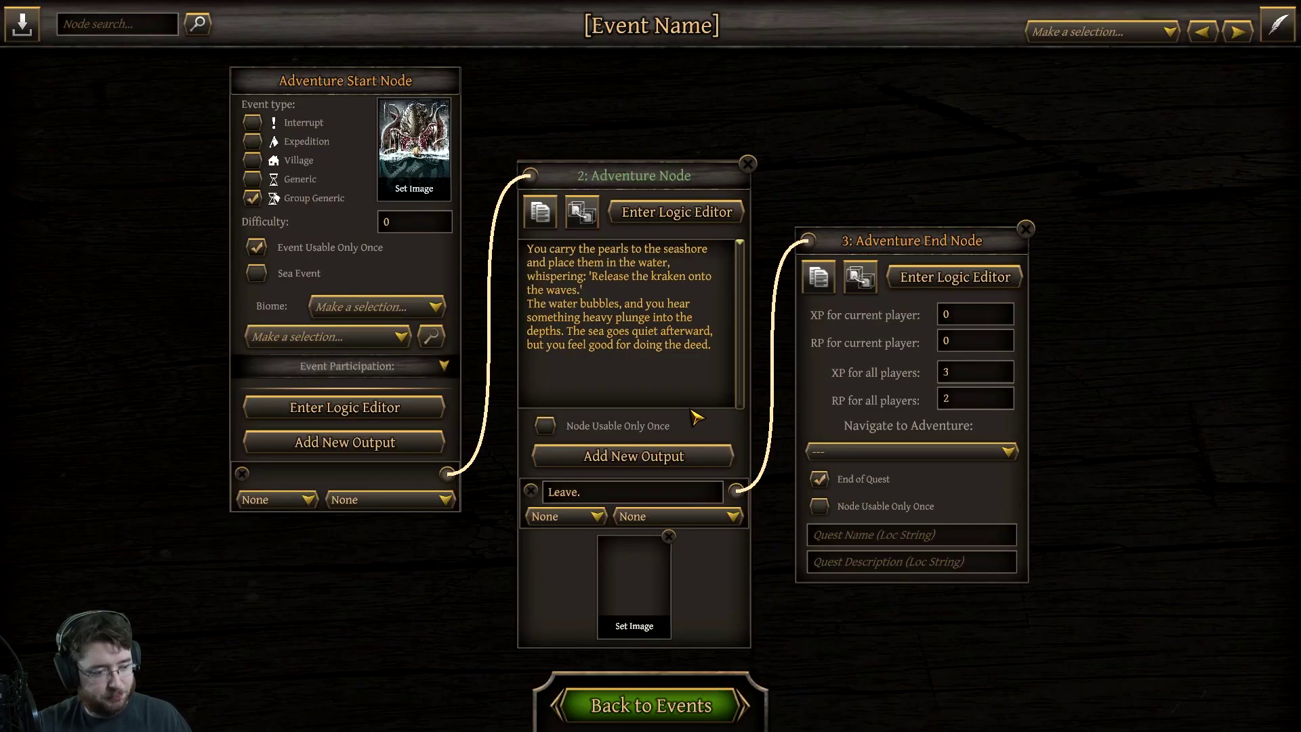
# Check the trigger conditions of the Release the kraken start node and return to the event list.
pyautogui.click(357, 407)
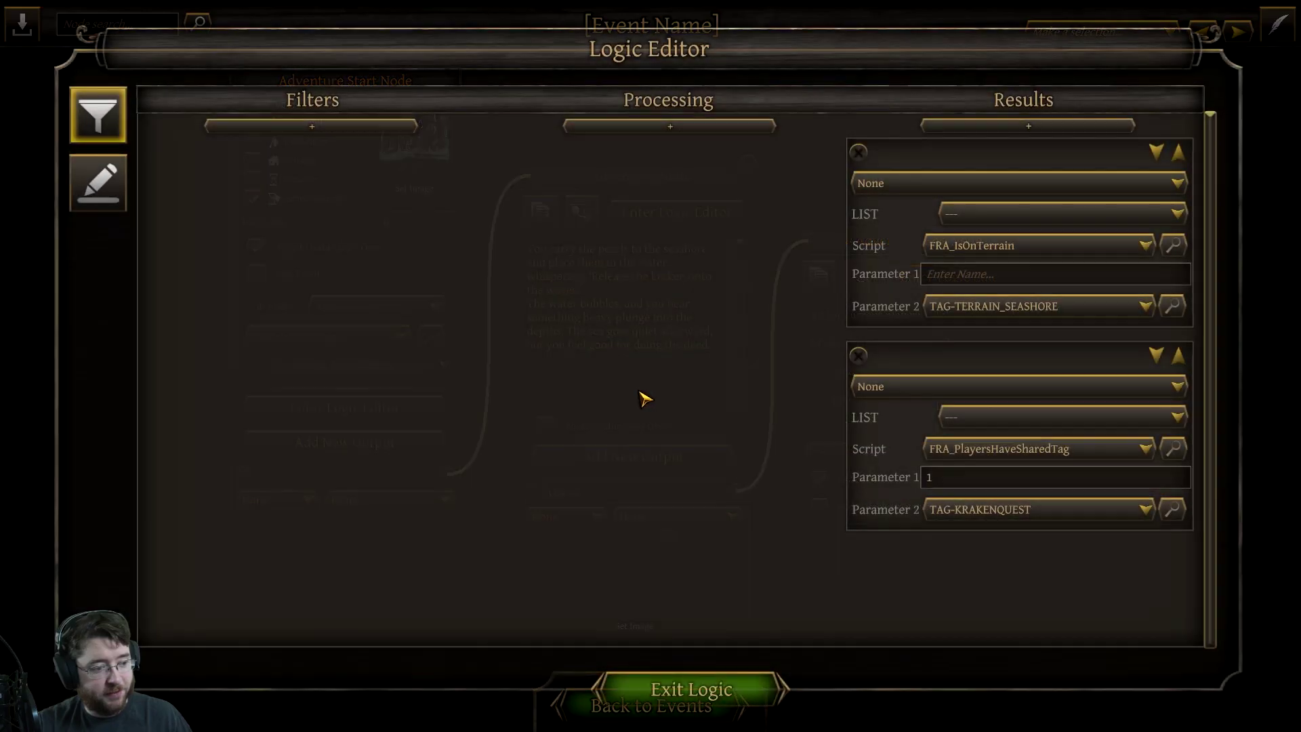
pyautogui.click(707, 705)
pyautogui.click(707, 705)
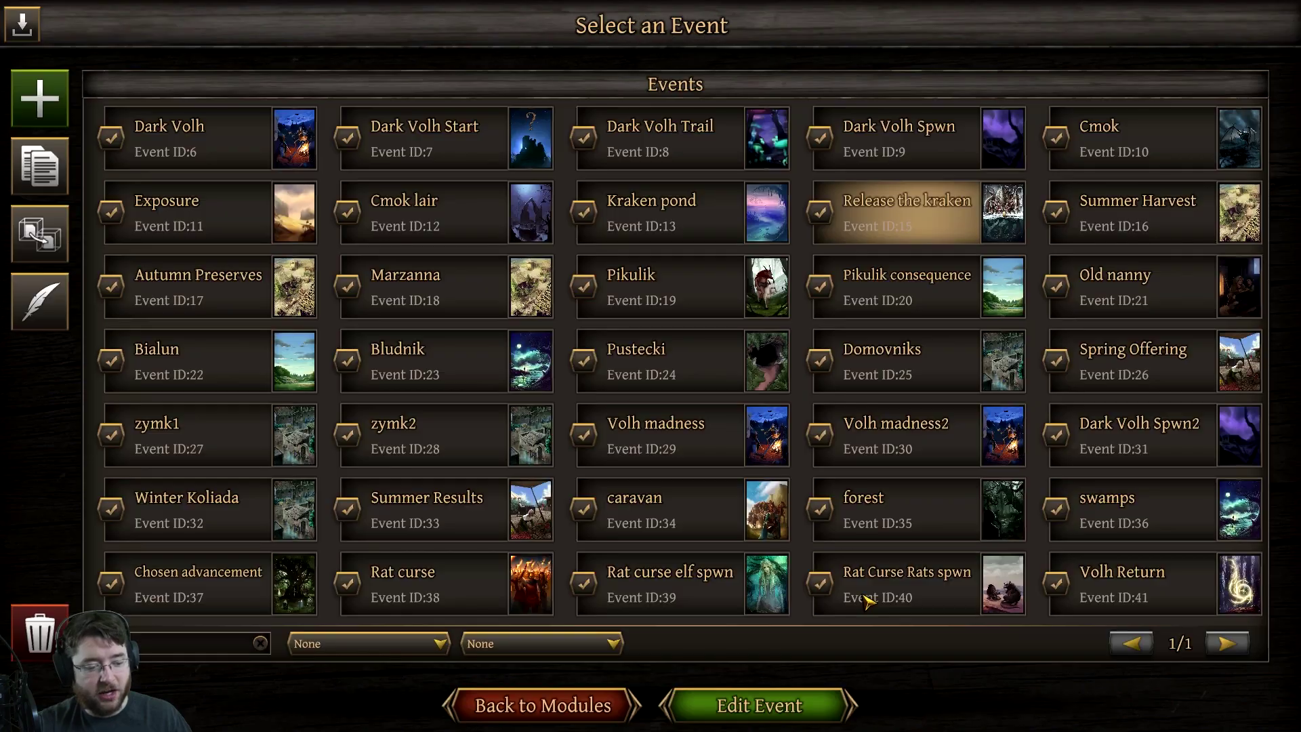
# Open the Kraken pond event and view the modifier logic of Adventure End Node 14, reached by taking the pearls.
pyautogui.click(698, 235)
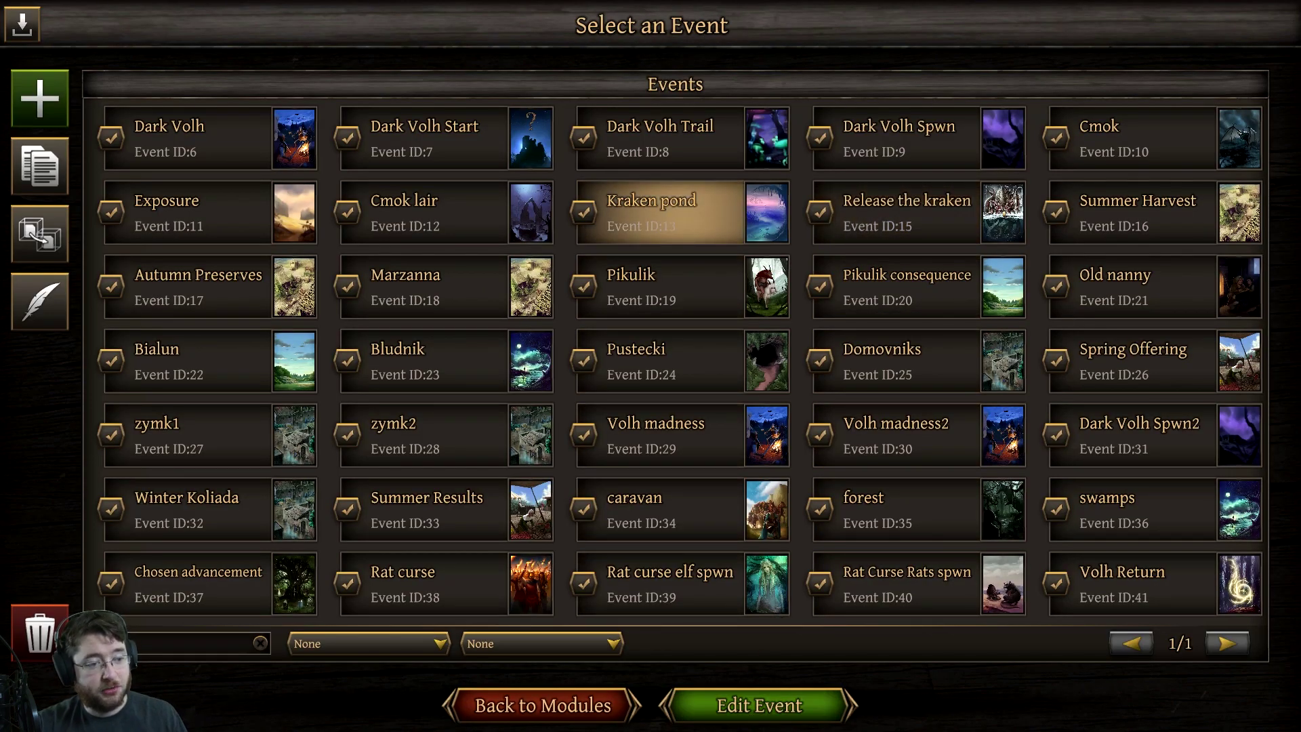
pyautogui.click(760, 705)
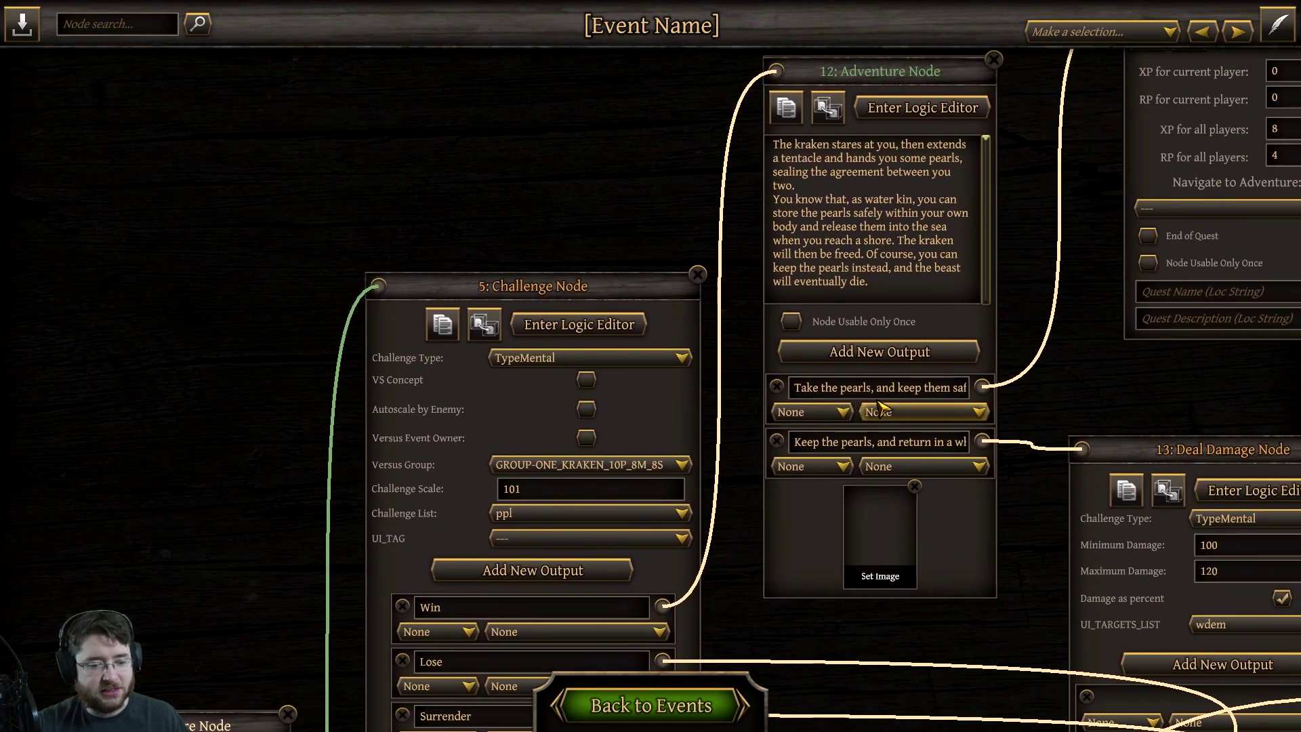
pyautogui.click(910, 393)
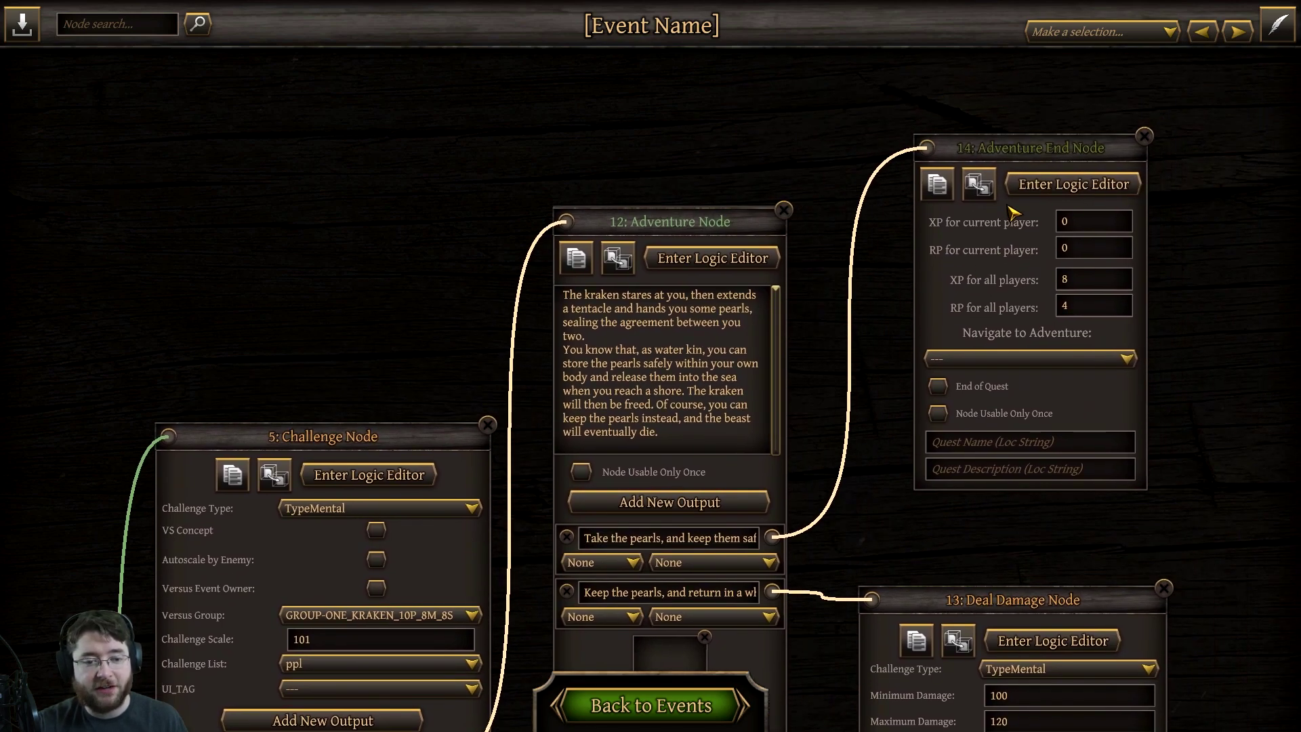
pyautogui.click(1010, 200)
pyautogui.click(99, 182)
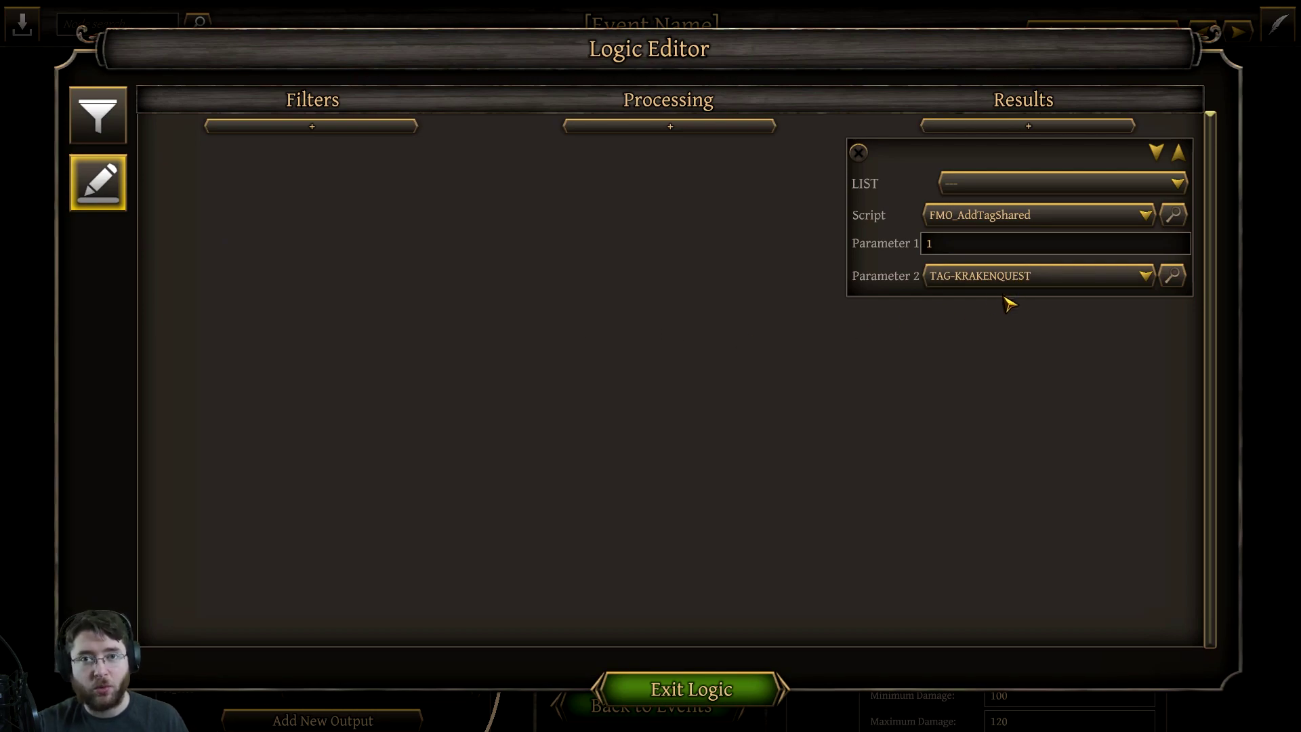
pyautogui.click(693, 695)
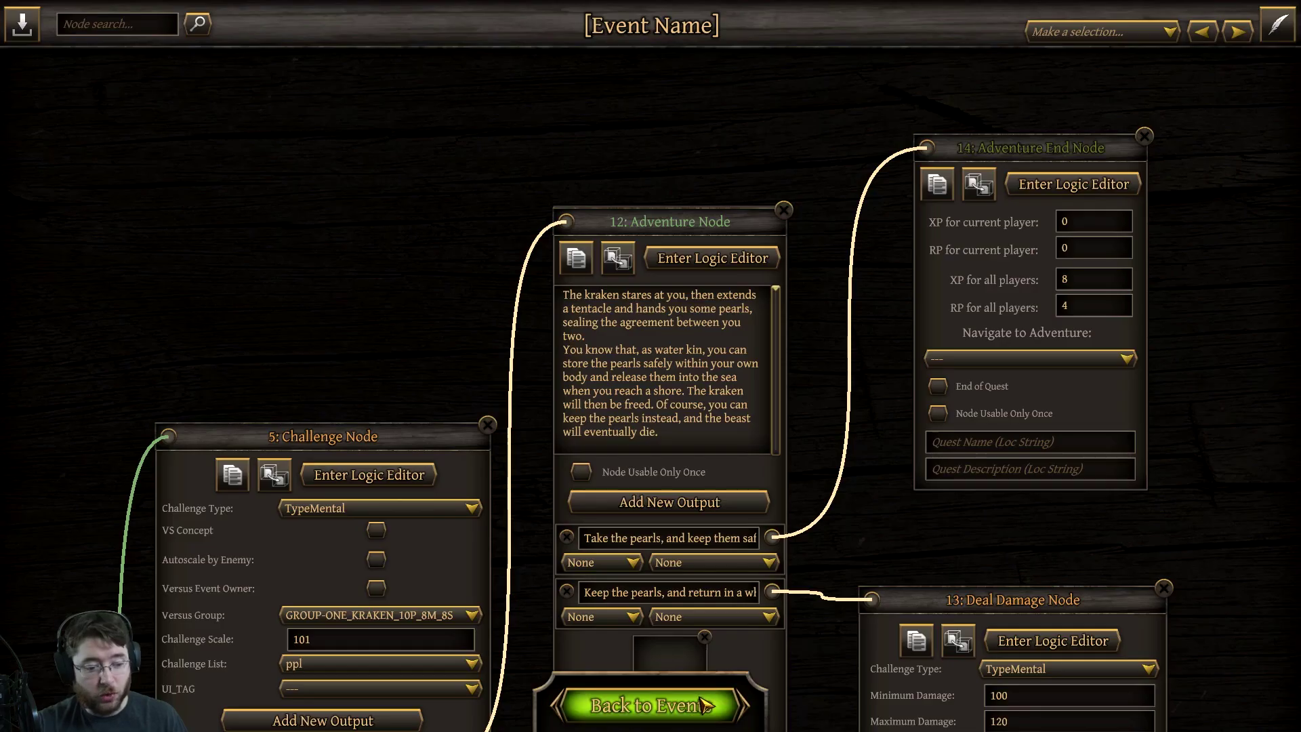
# Leave the Kraken pond event and return to the module list.
pyautogui.click(698, 709)
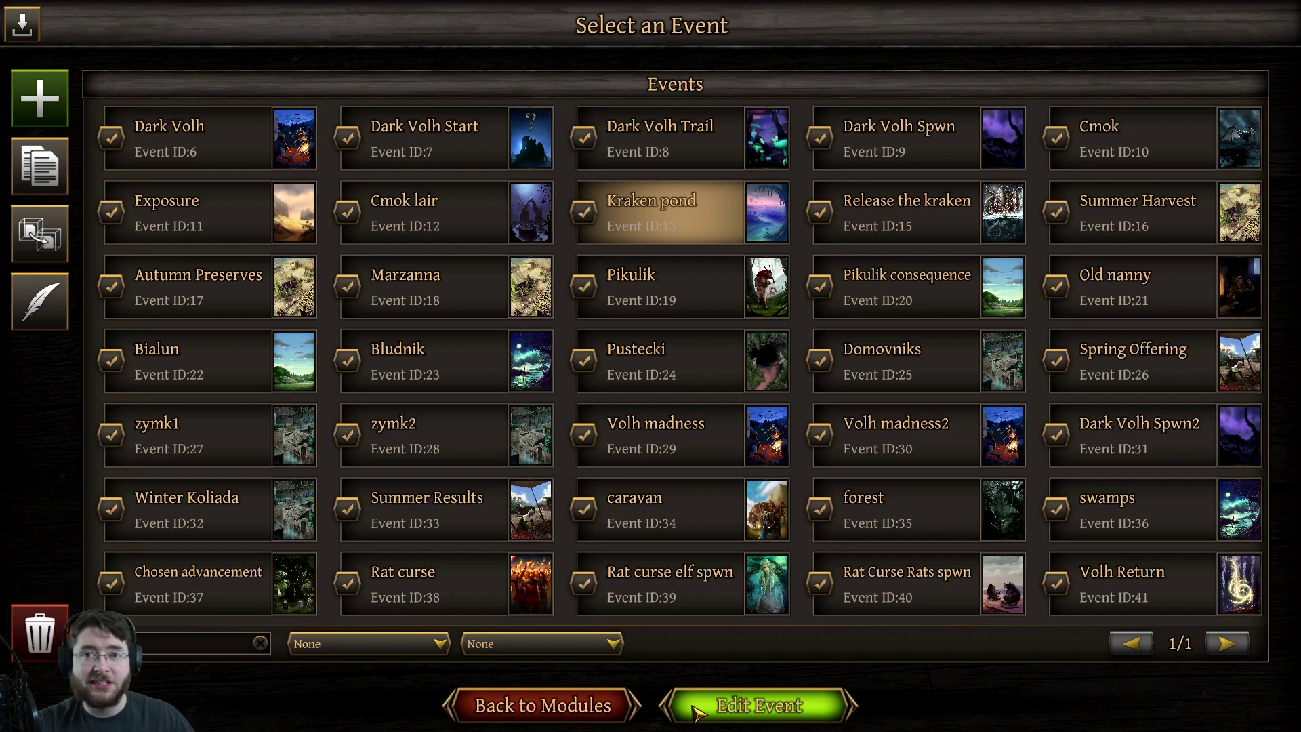
pyautogui.click(698, 709)
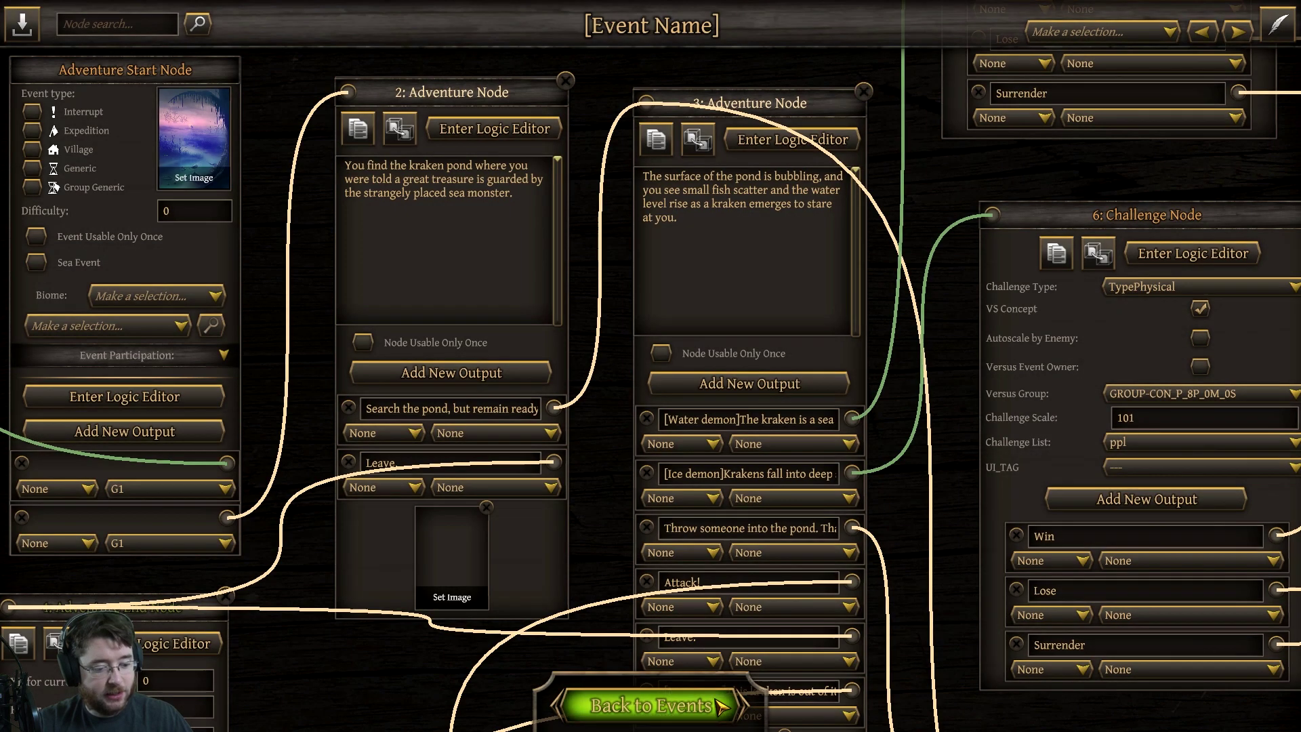
pyautogui.click(627, 717)
pyautogui.click(589, 710)
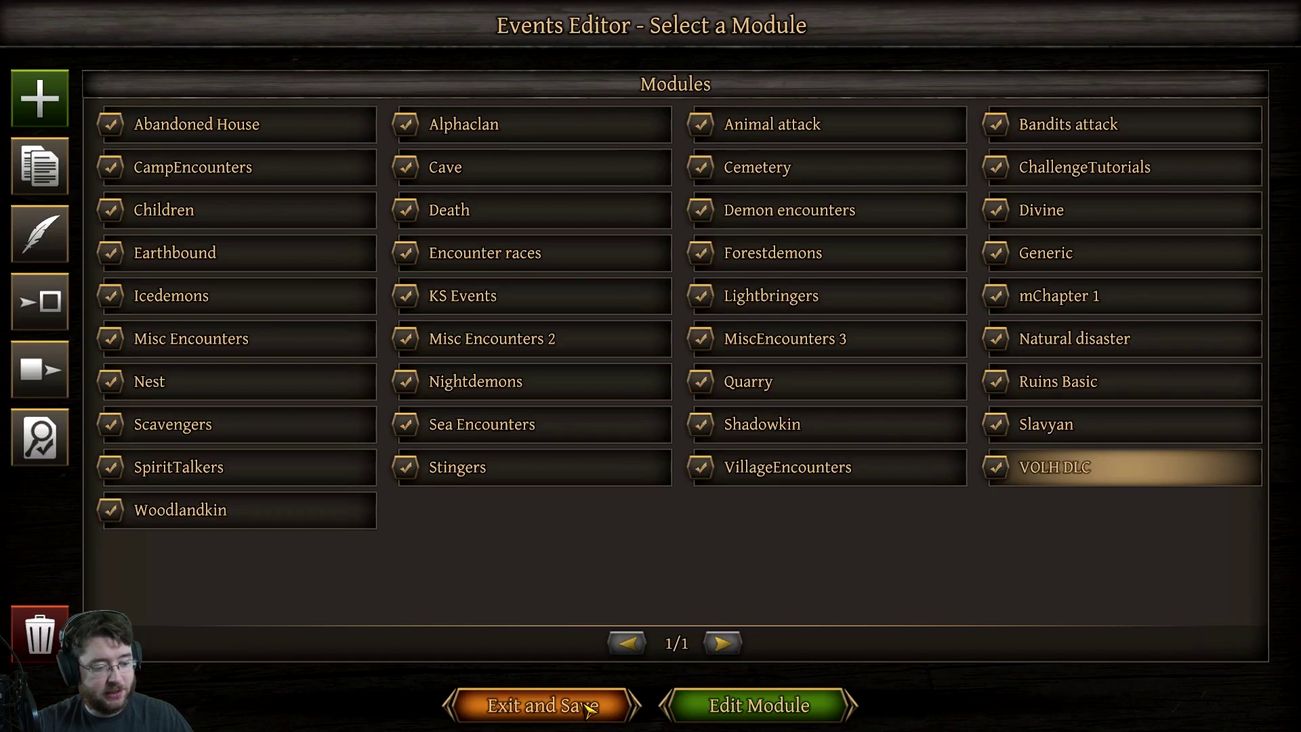
pyautogui.click(1051, 305)
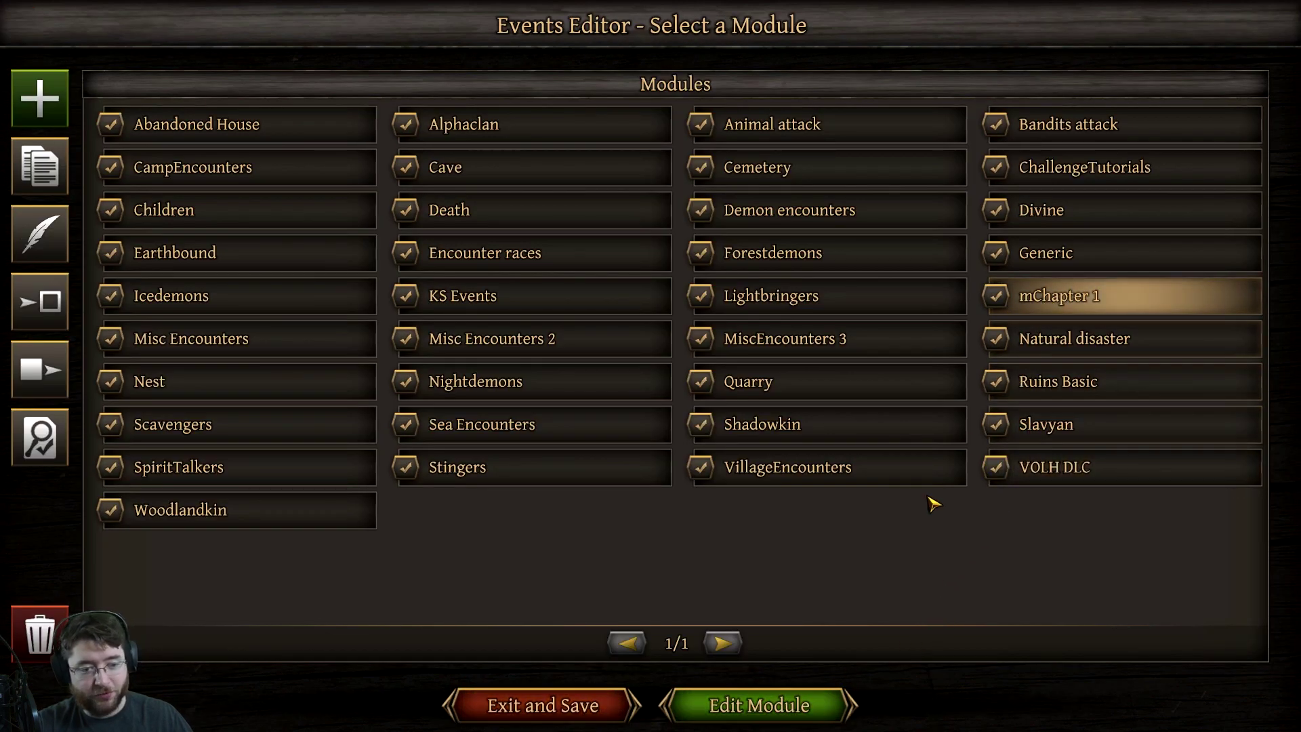
pyautogui.click(796, 709)
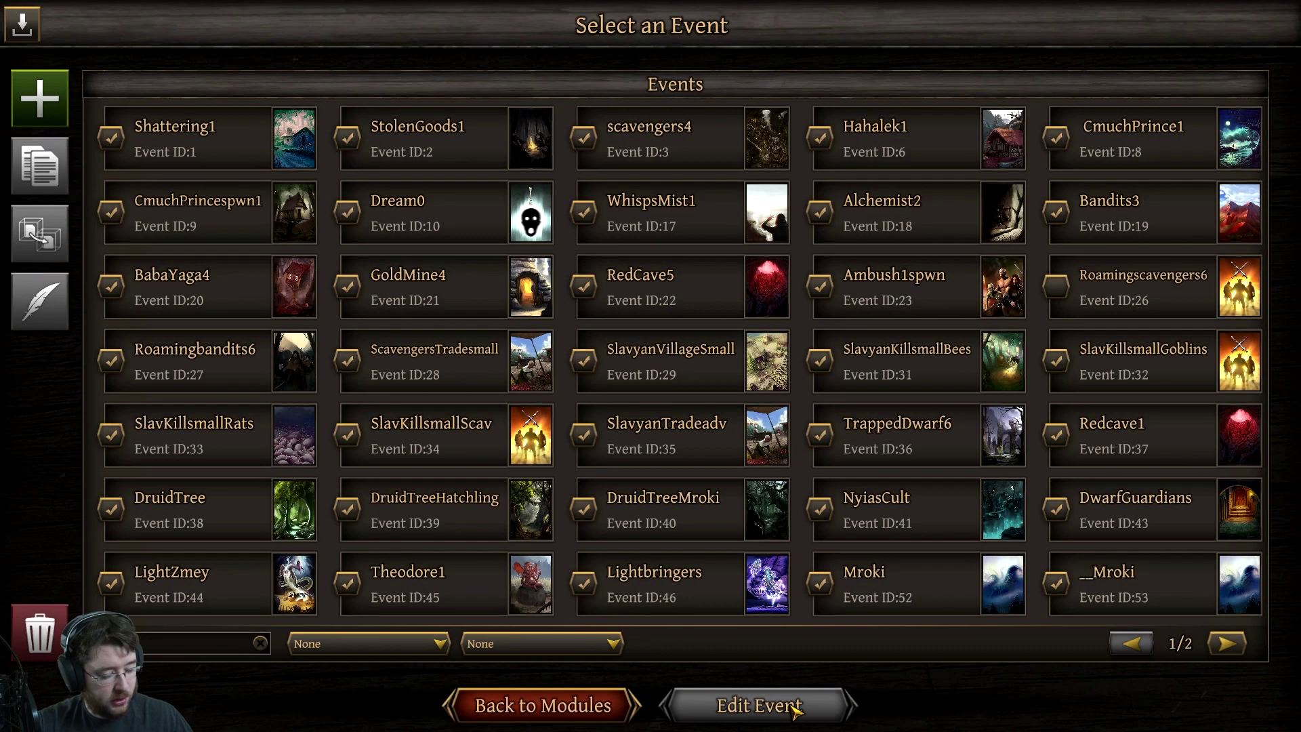
pyautogui.click(568, 695)
# Open the Volh update kids event from the Generic module.
pyautogui.click(1044, 252)
pyautogui.click(732, 705)
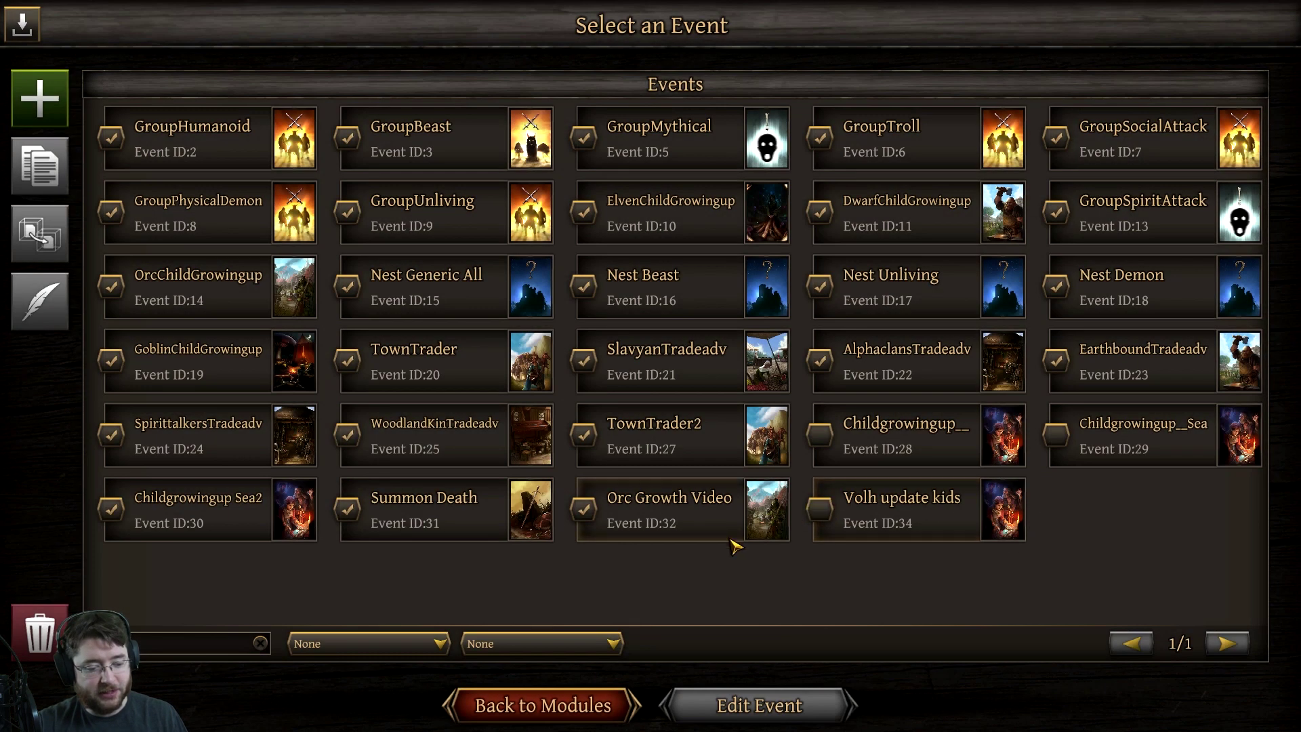
pyautogui.click(901, 510)
pyautogui.click(759, 704)
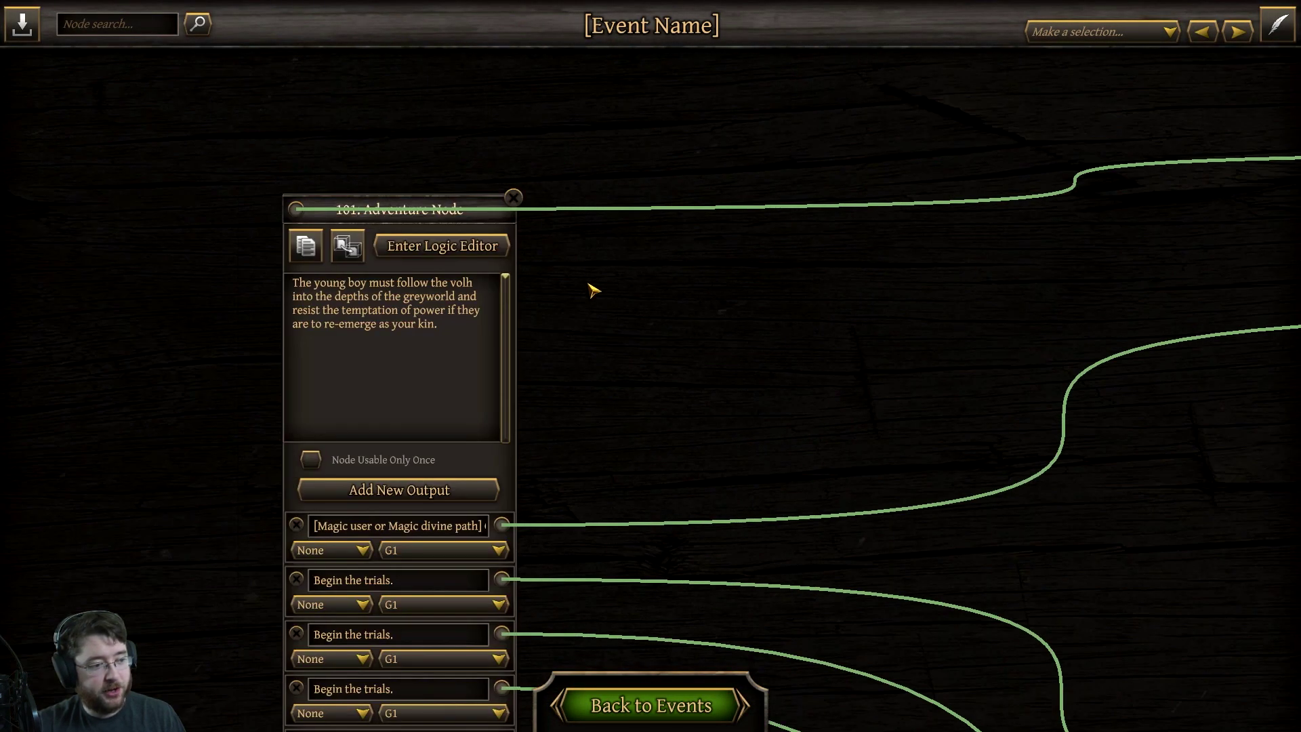
# Examine the filters, processing lists and result conditions of Adventure Node 101, including its required shared quest tag.
pyautogui.click(467, 246)
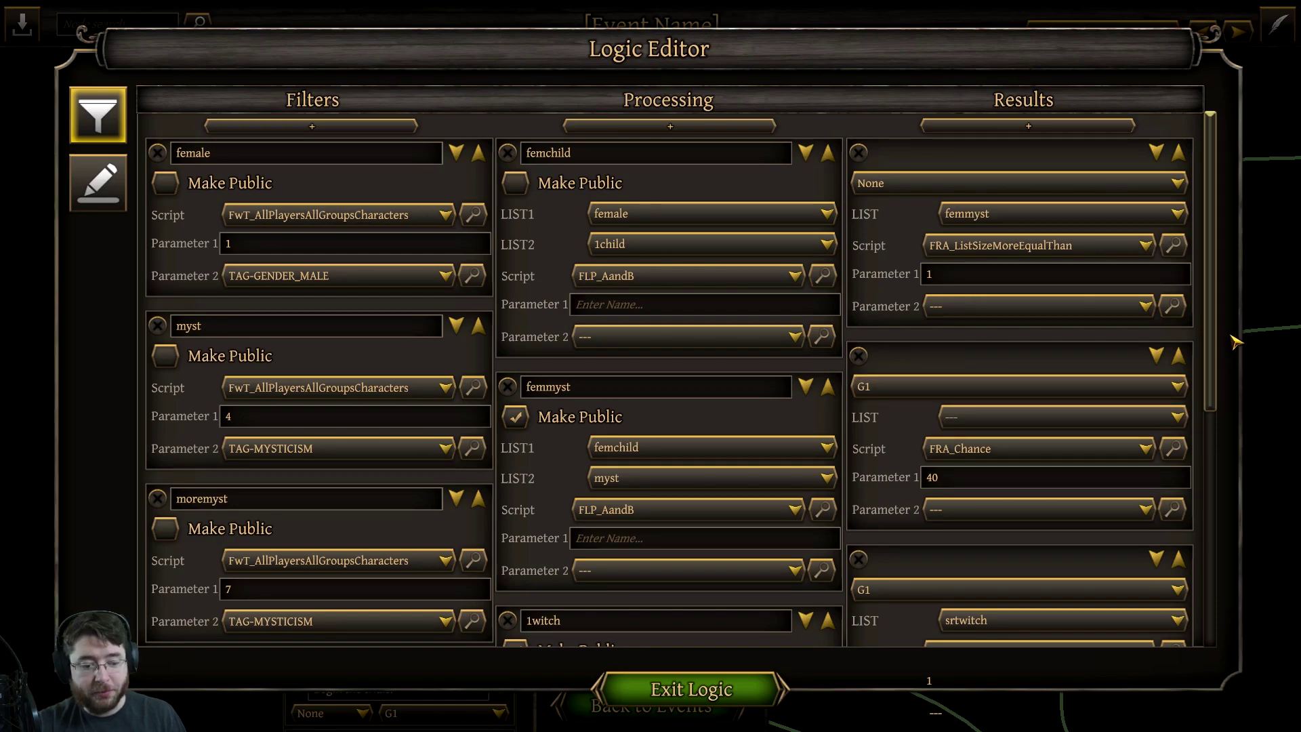
pyautogui.scroll(-3, 1213, 363)
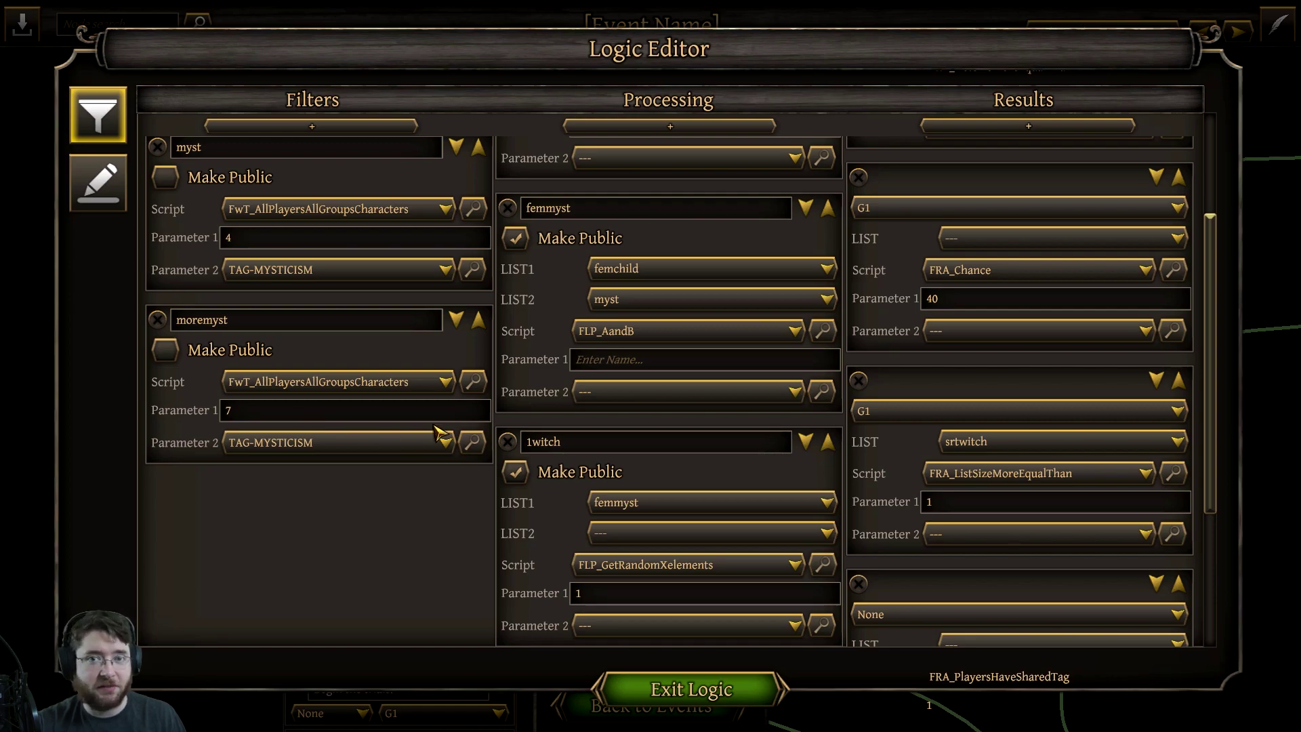
pyautogui.scroll(-4, 1011, 520)
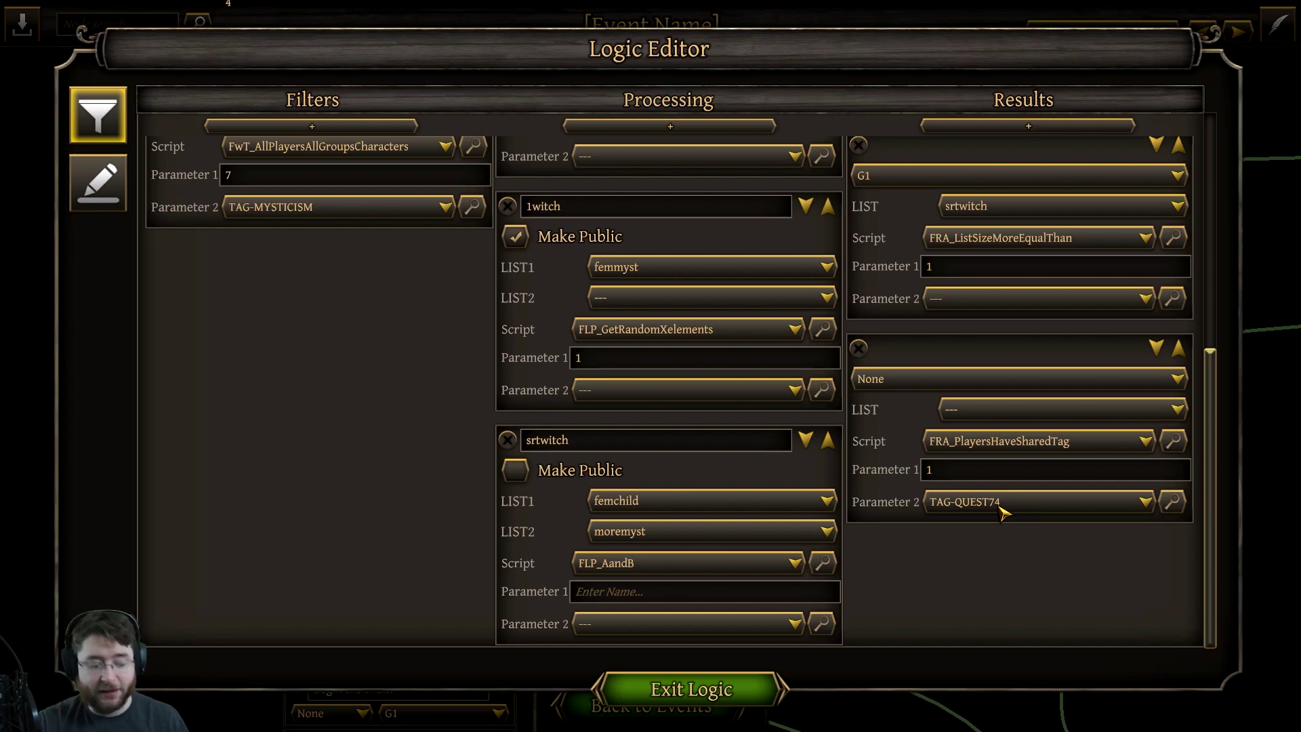
pyautogui.scroll(5, 1220, 271)
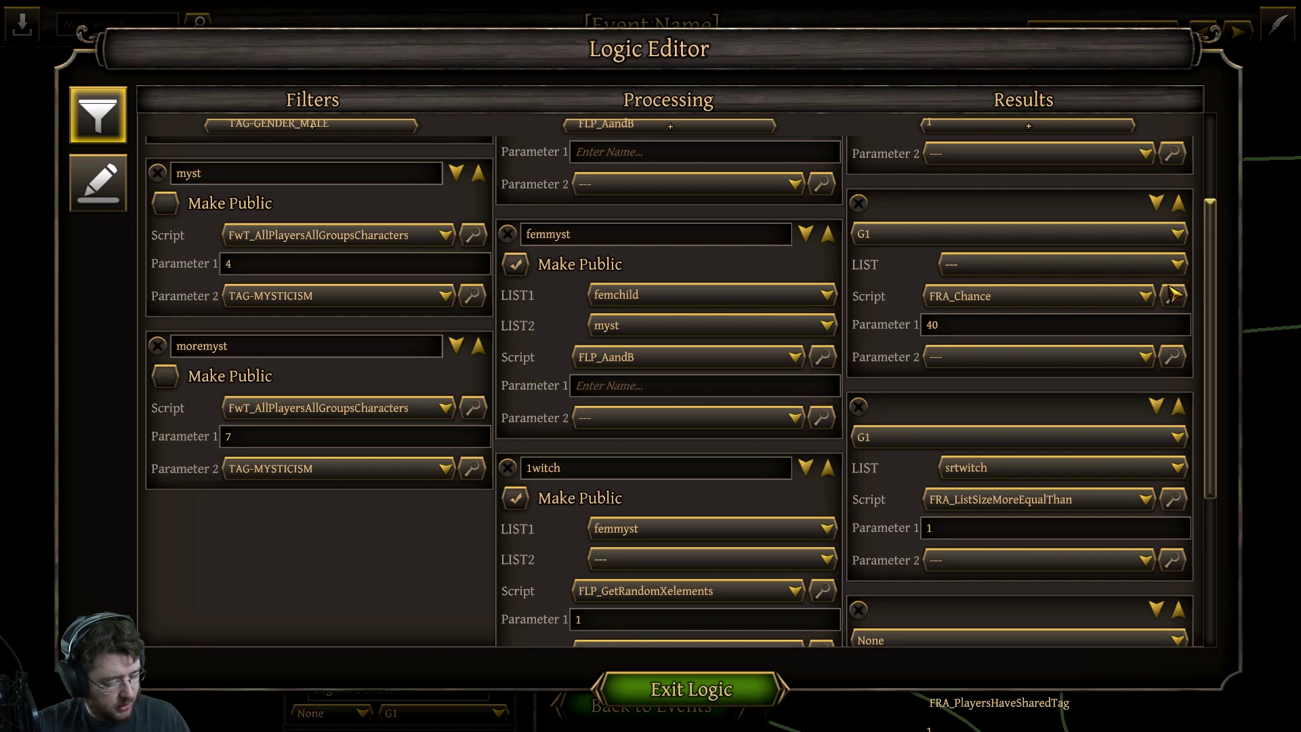
pyautogui.scroll(-3, 1213, 285)
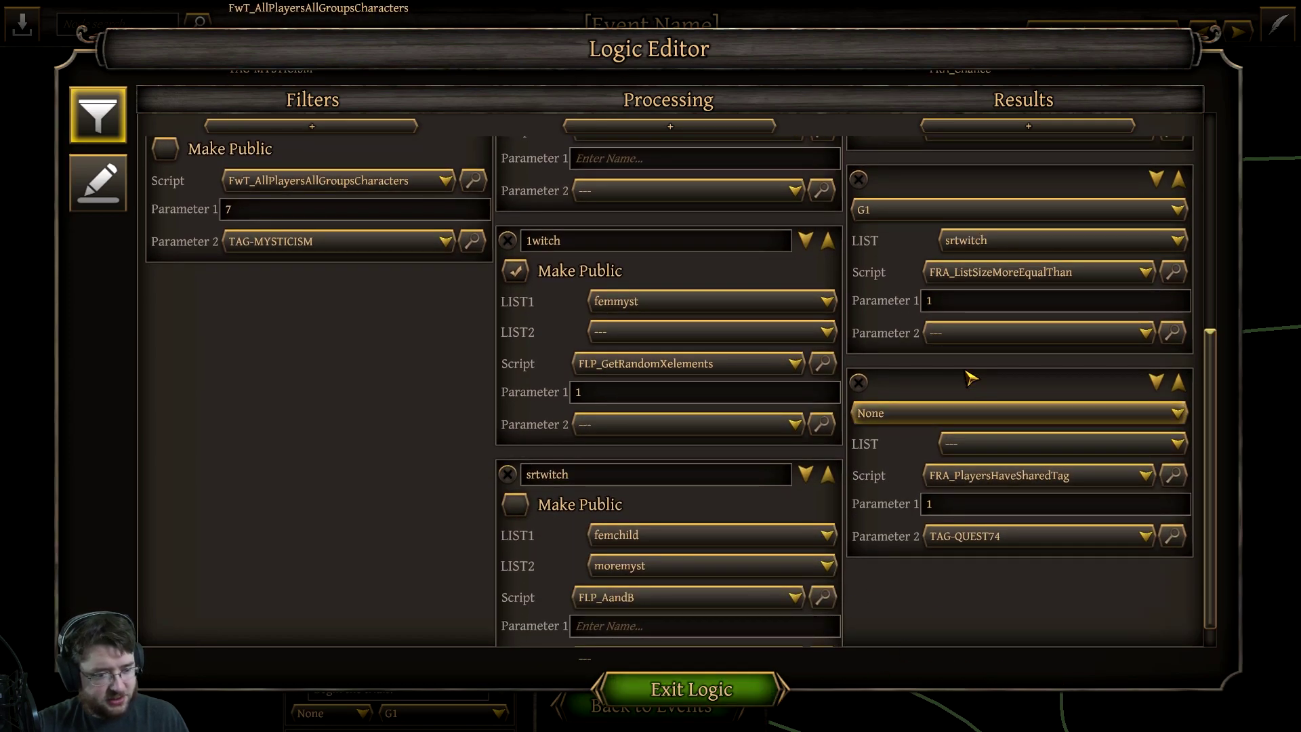
pyautogui.click(692, 692)
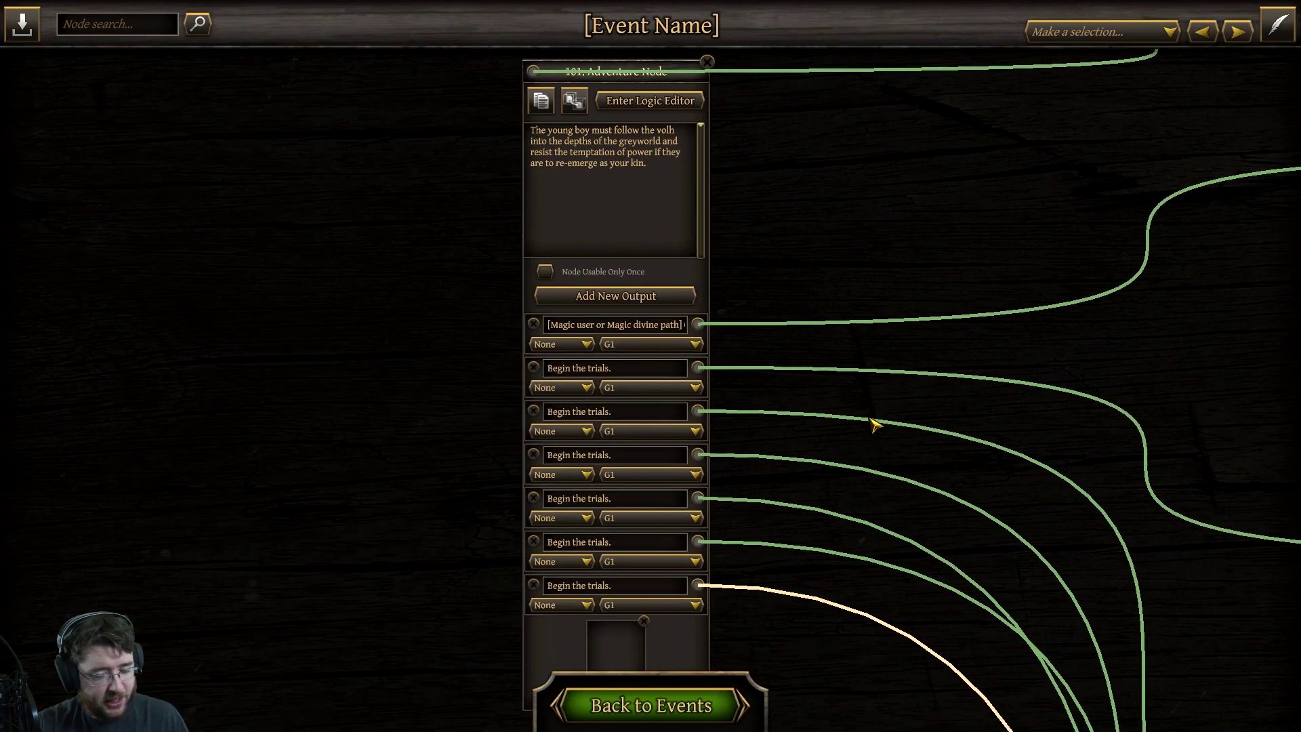
# Survey the branches running from the two young-boy trial nodes to the shared outcome nodes between and below them.
pyautogui.scroll(-3, 874, 423)
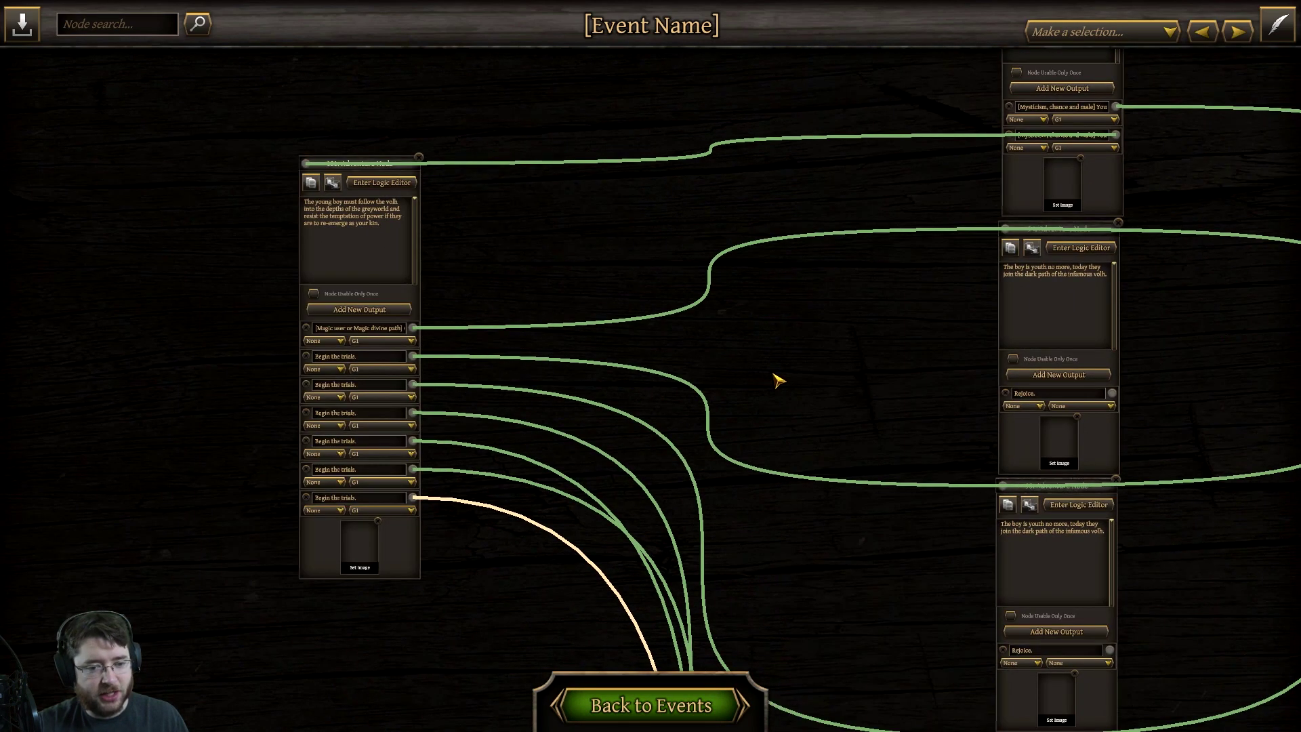
pyautogui.scroll(-2, 778, 381)
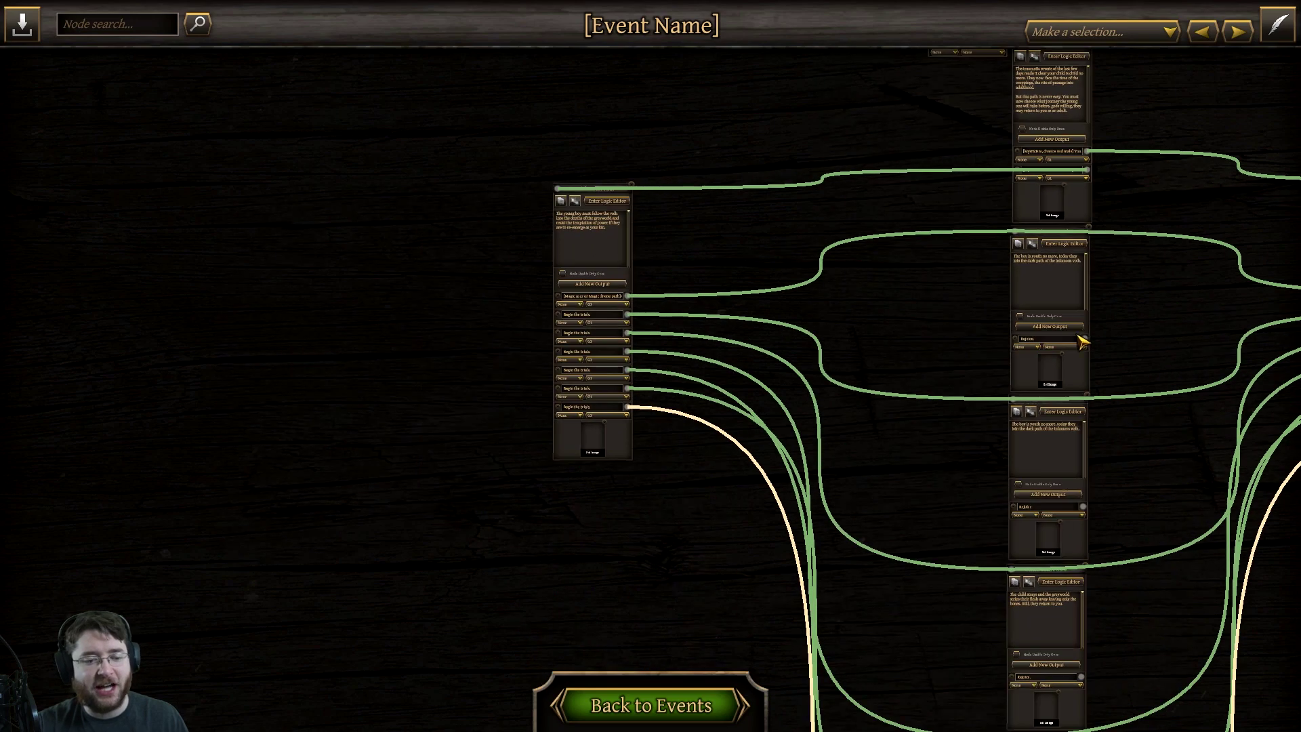
pyautogui.moveTo(1141, 319); pyautogui.dragTo(984, 342)
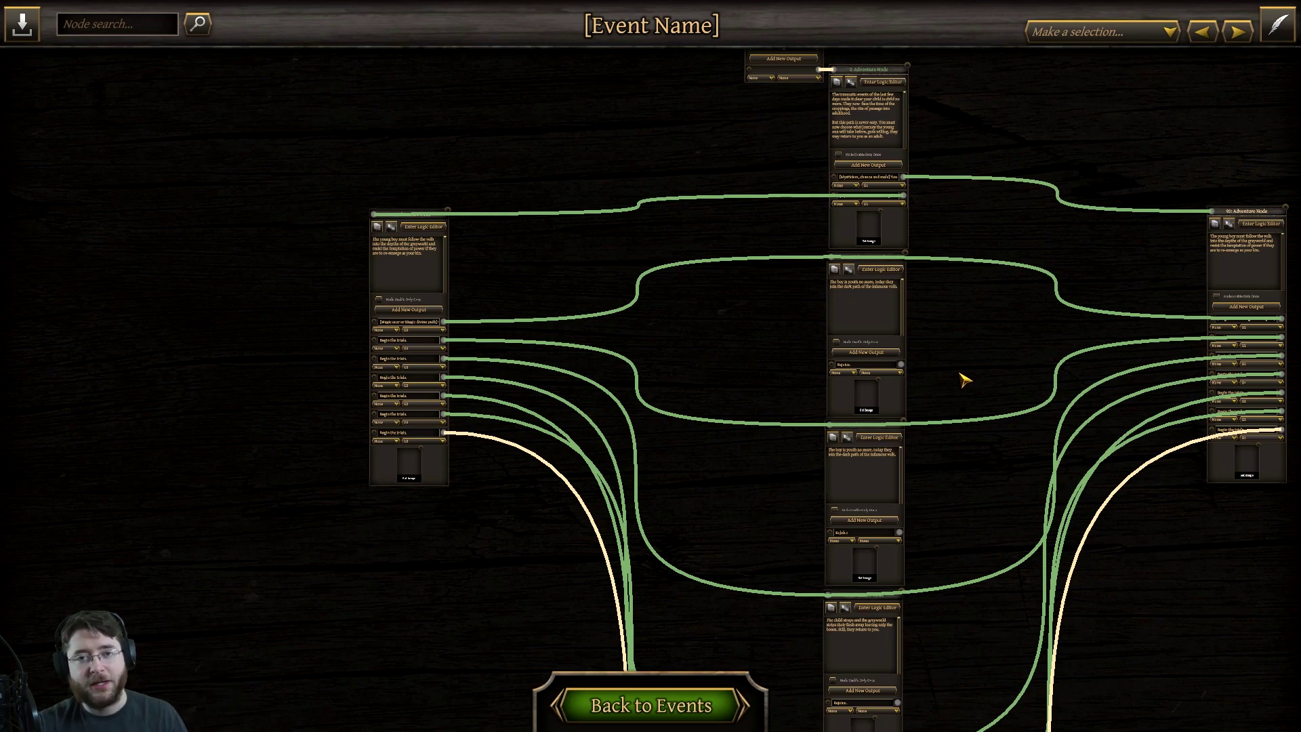
pyautogui.scroll(-2, 965, 380)
pyautogui.moveTo(1031, 362); pyautogui.dragTo(963, 80)
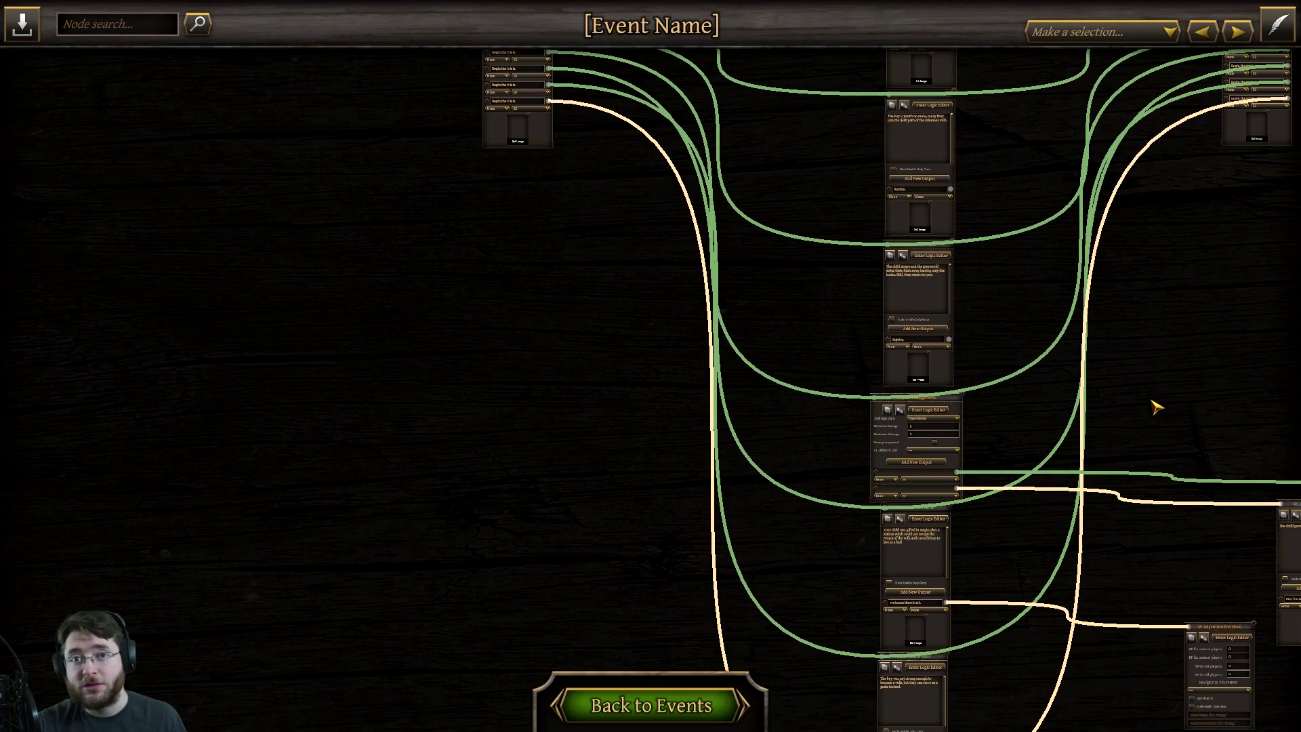
pyautogui.moveTo(1153, 407); pyautogui.dragTo(1139, 308)
pyautogui.moveTo(1200, 247); pyautogui.dragTo(1118, 456)
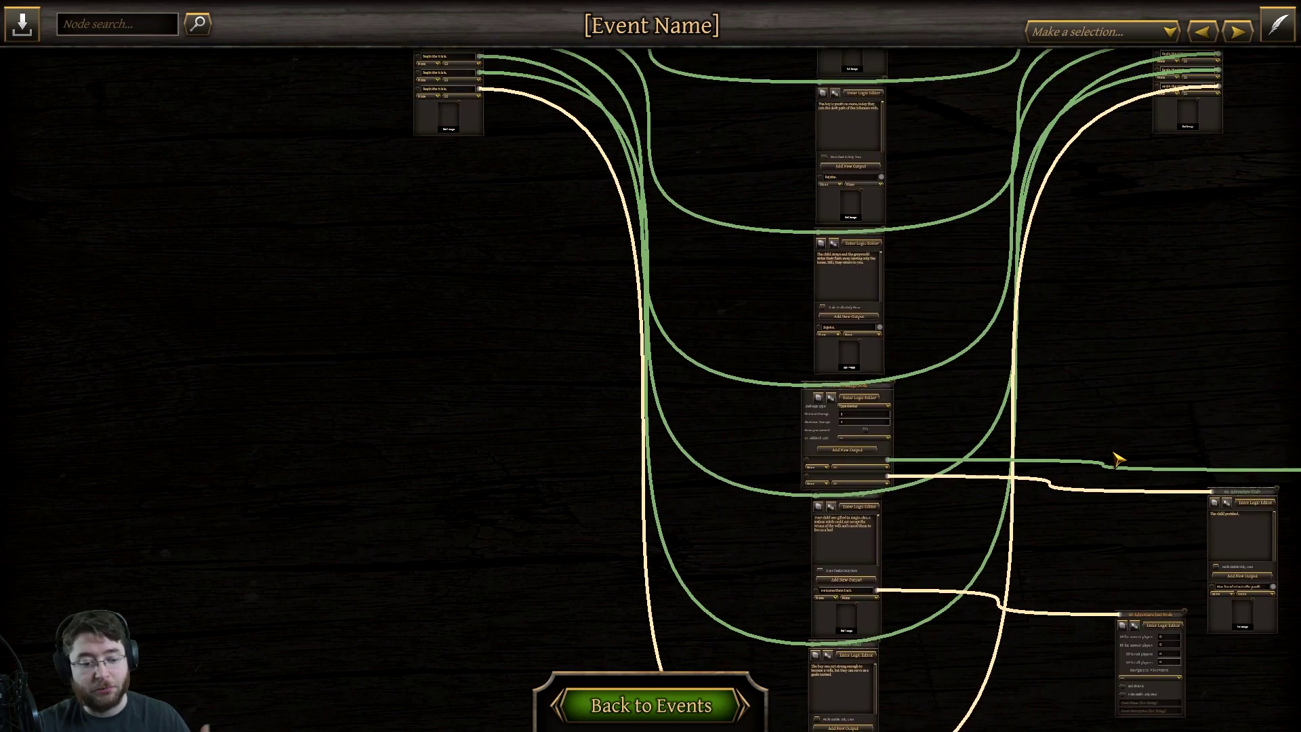
pyautogui.moveTo(939, 183); pyautogui.dragTo(957, 283)
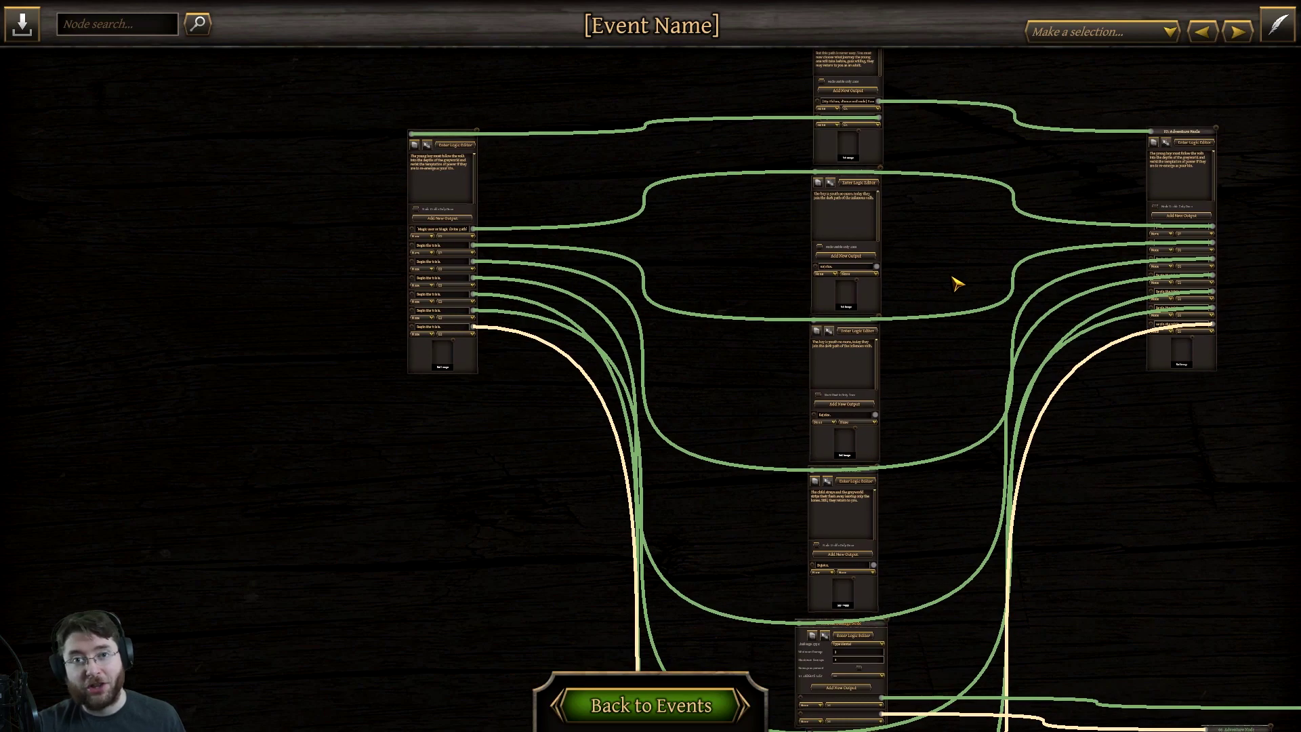
# Inspect the magic user and Begin the trials outputs of Adventure Node 101 and trace where they lead.
pyautogui.scroll(2, 957, 283)
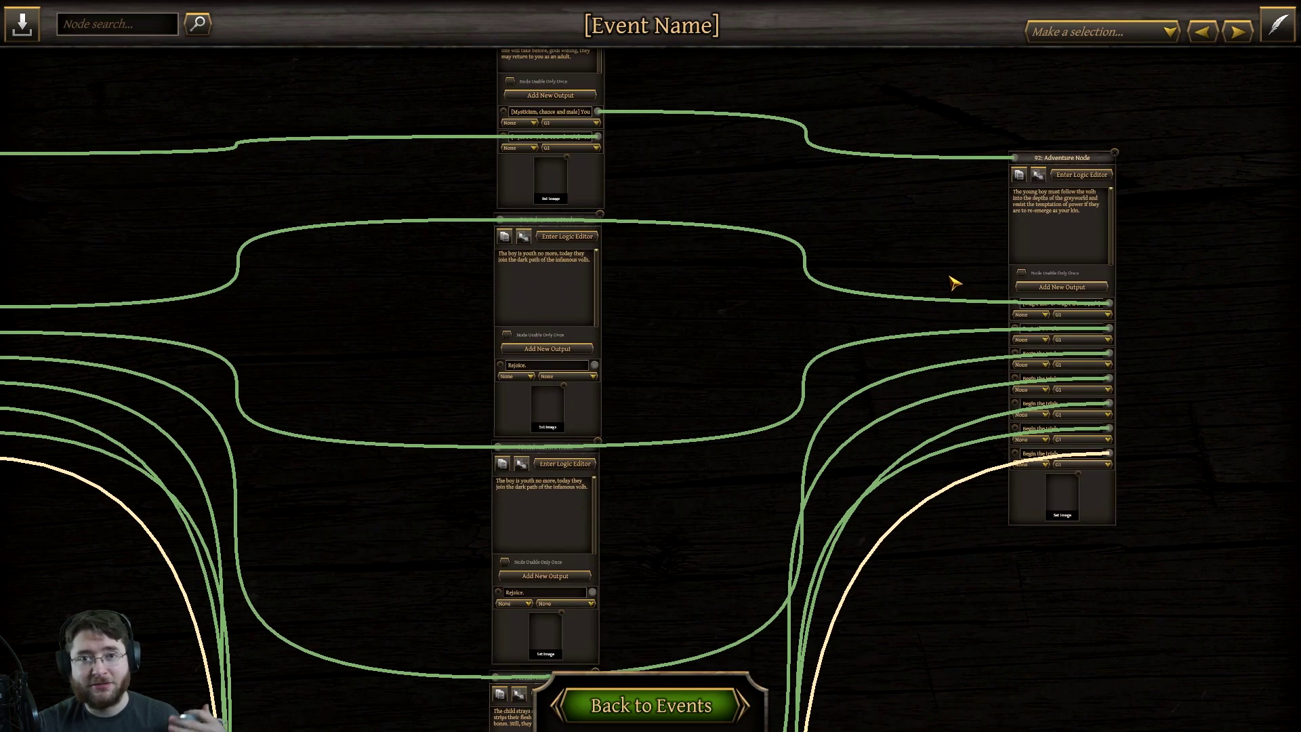
pyautogui.scroll(1, 762, 257)
pyautogui.scroll(1, 739, 290)
pyautogui.moveTo(656, 270); pyautogui.dragTo(985, 317)
pyautogui.moveTo(842, 368); pyautogui.dragTo(1295, 305)
pyautogui.moveTo(549, 339); pyautogui.dragTo(872, 294)
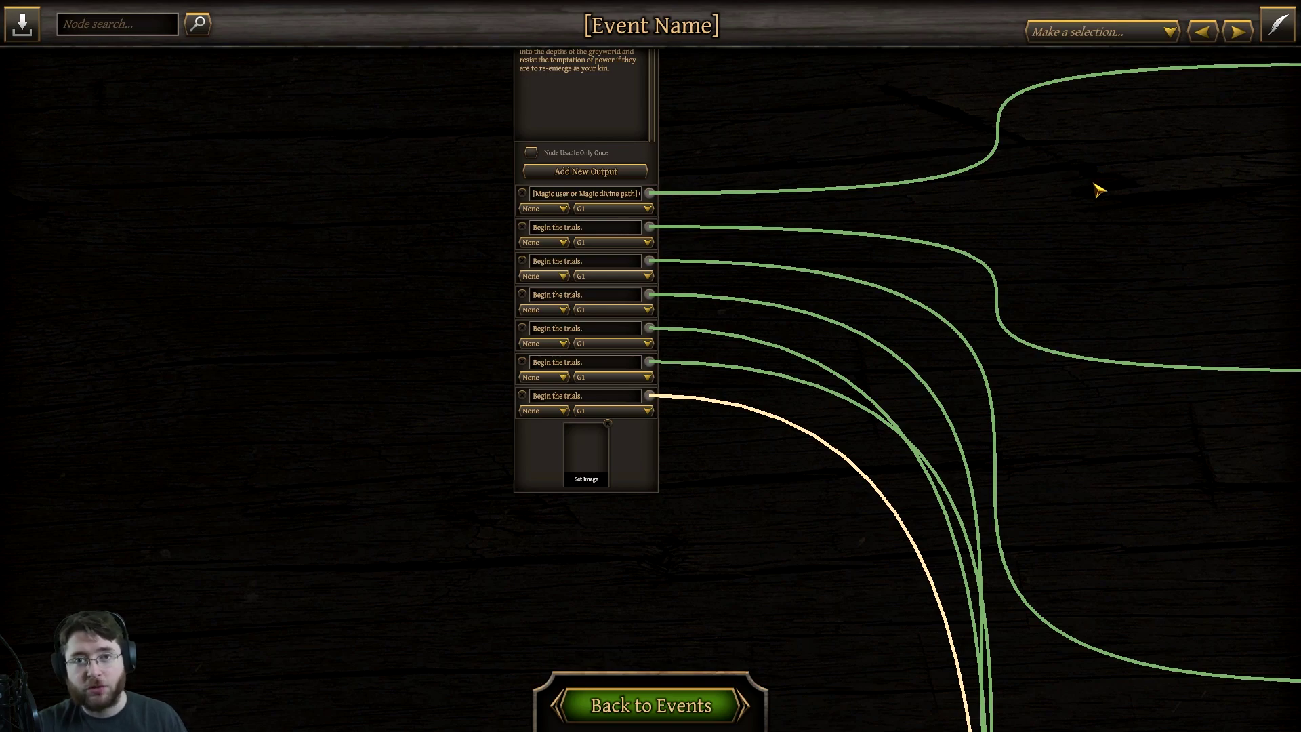
pyautogui.moveTo(1098, 191); pyautogui.dragTo(1058, 225)
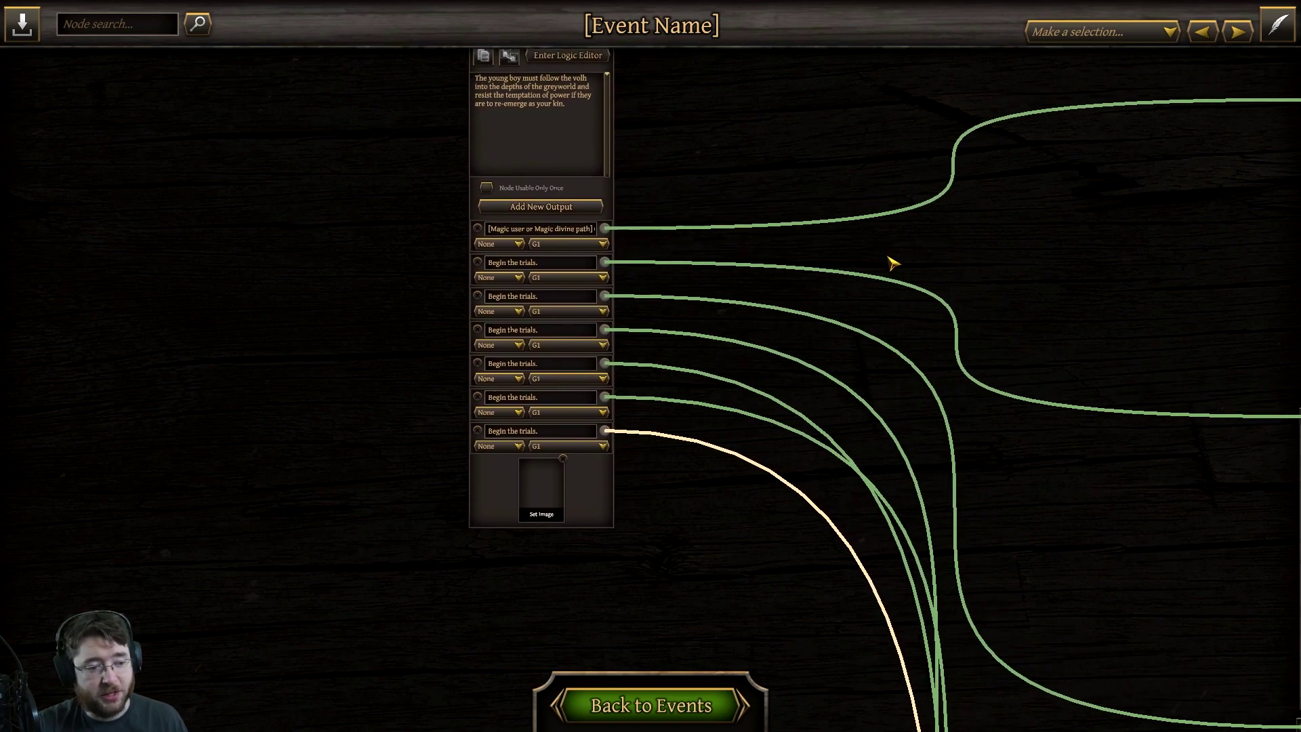
pyautogui.moveTo(1141, 317); pyautogui.dragTo(818, 440)
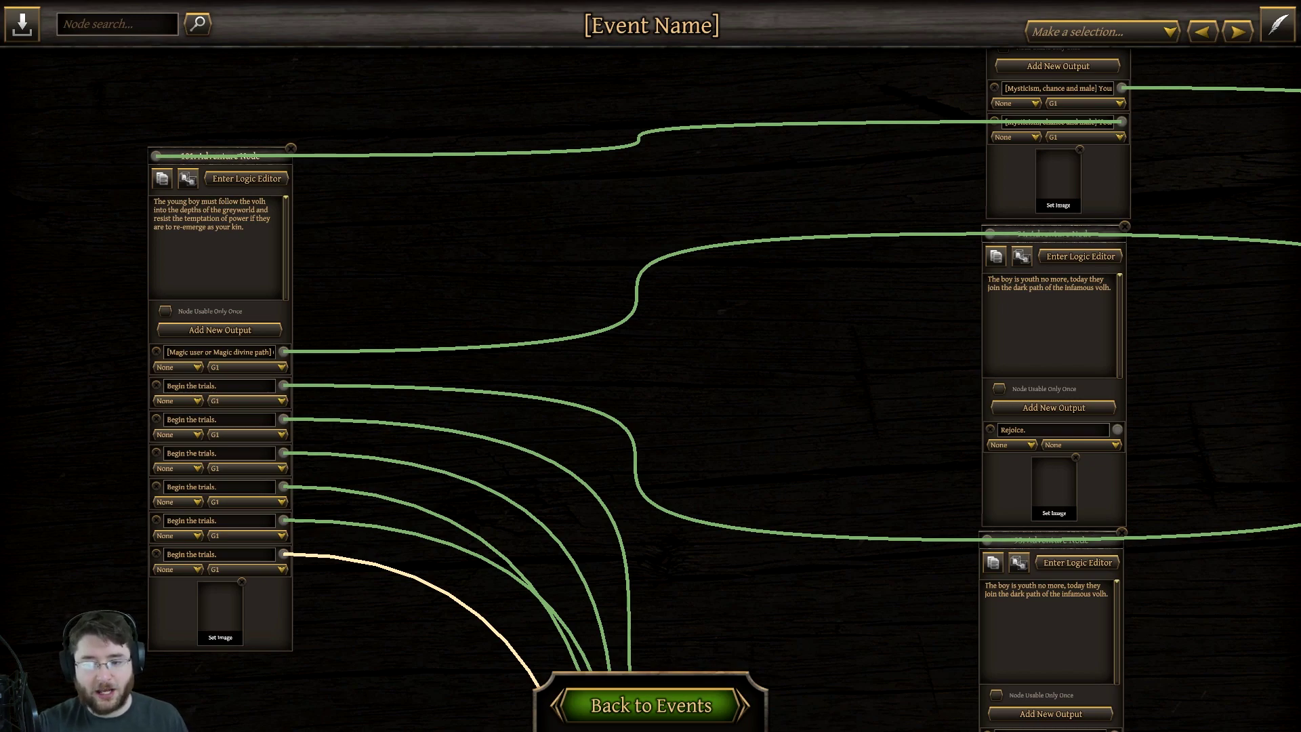
# Check the filter conditions and modifiers of the upper outcome node where the boy joins the dark path of the volh.
pyautogui.moveTo(1169, 327); pyautogui.dragTo(1073, 339)
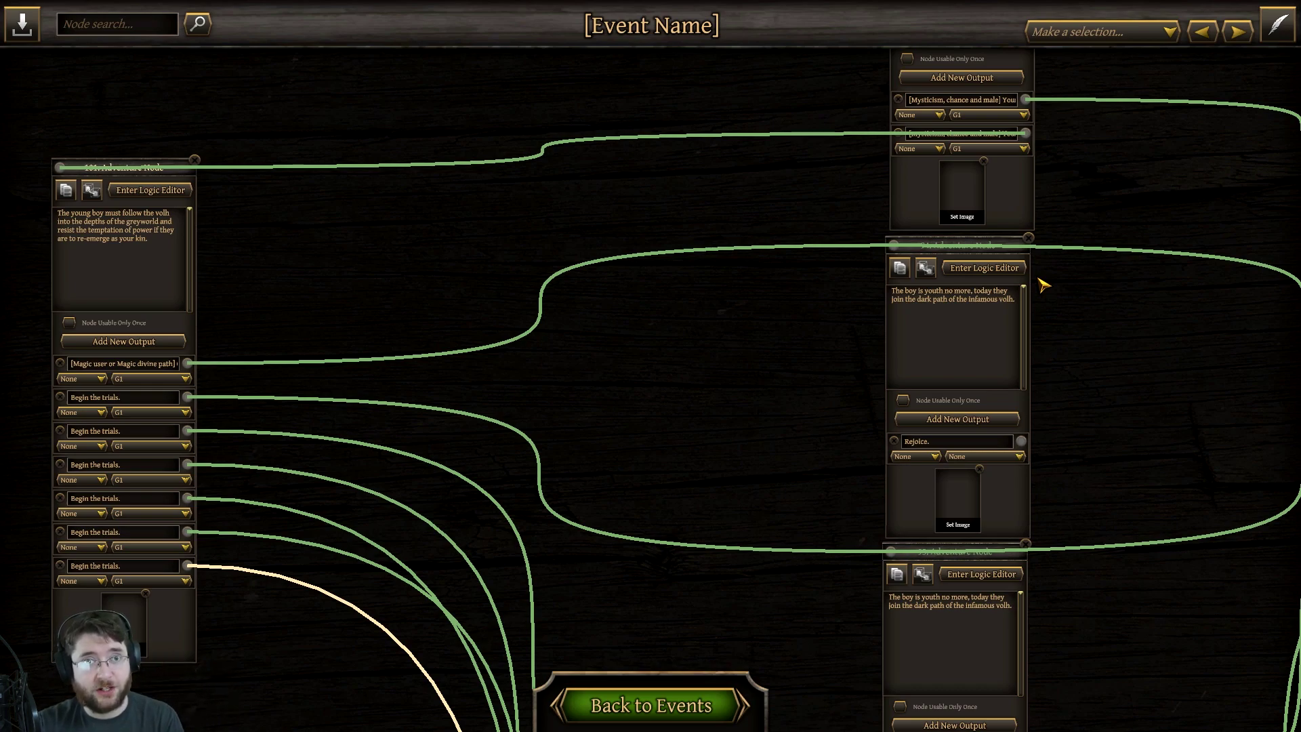
pyautogui.click(991, 271)
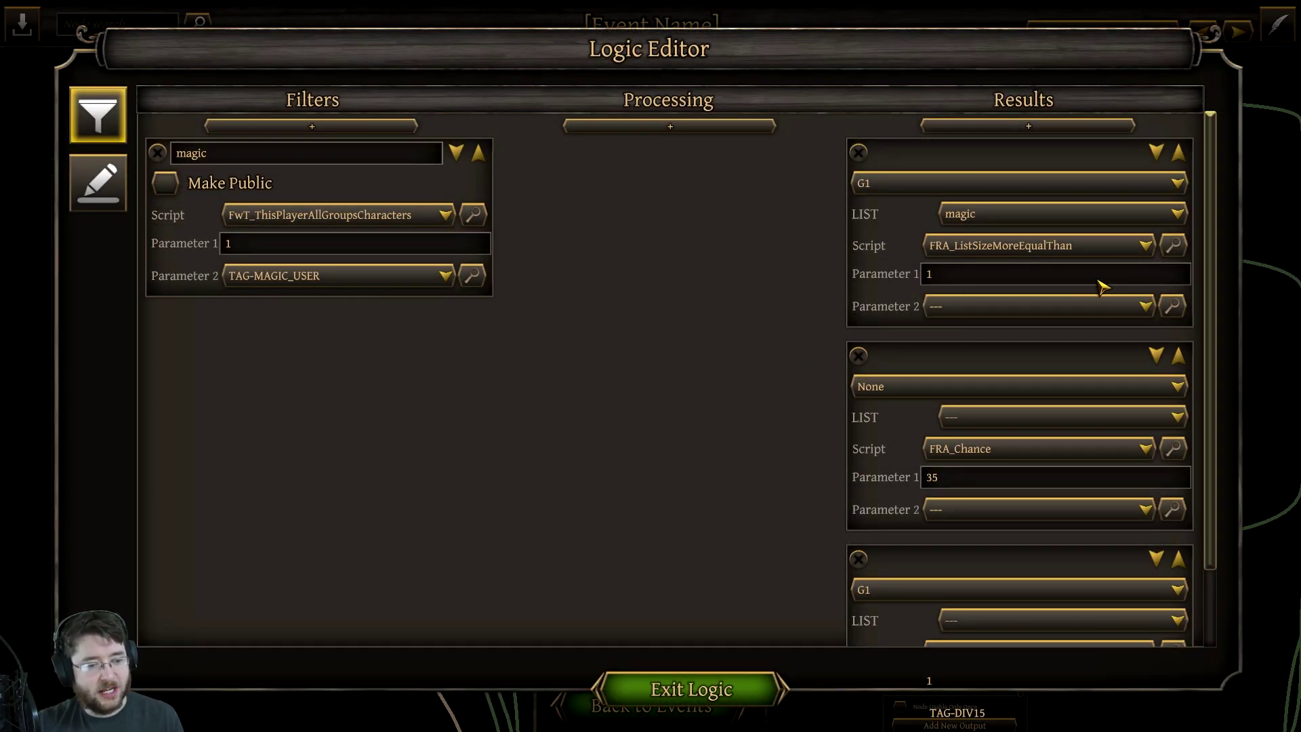
pyautogui.moveTo(1206, 276); pyautogui.dragTo(1210, 466)
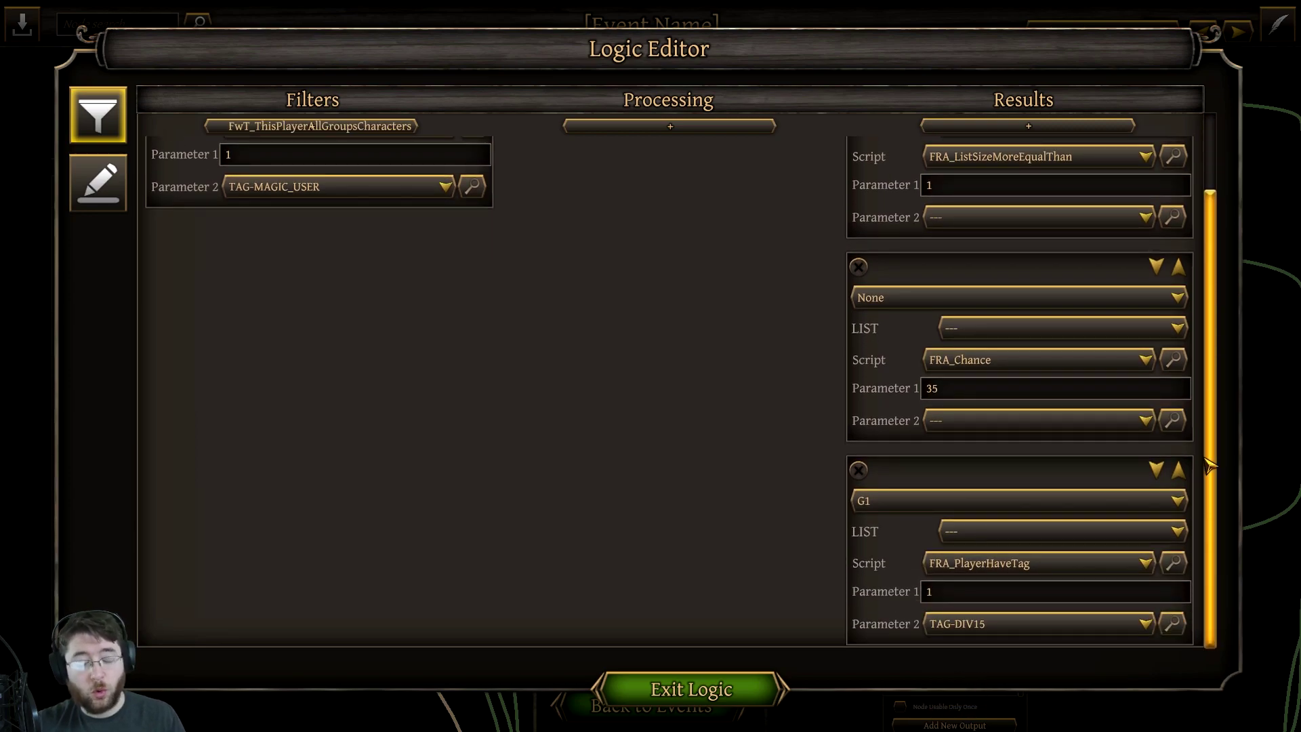
pyautogui.click(114, 190)
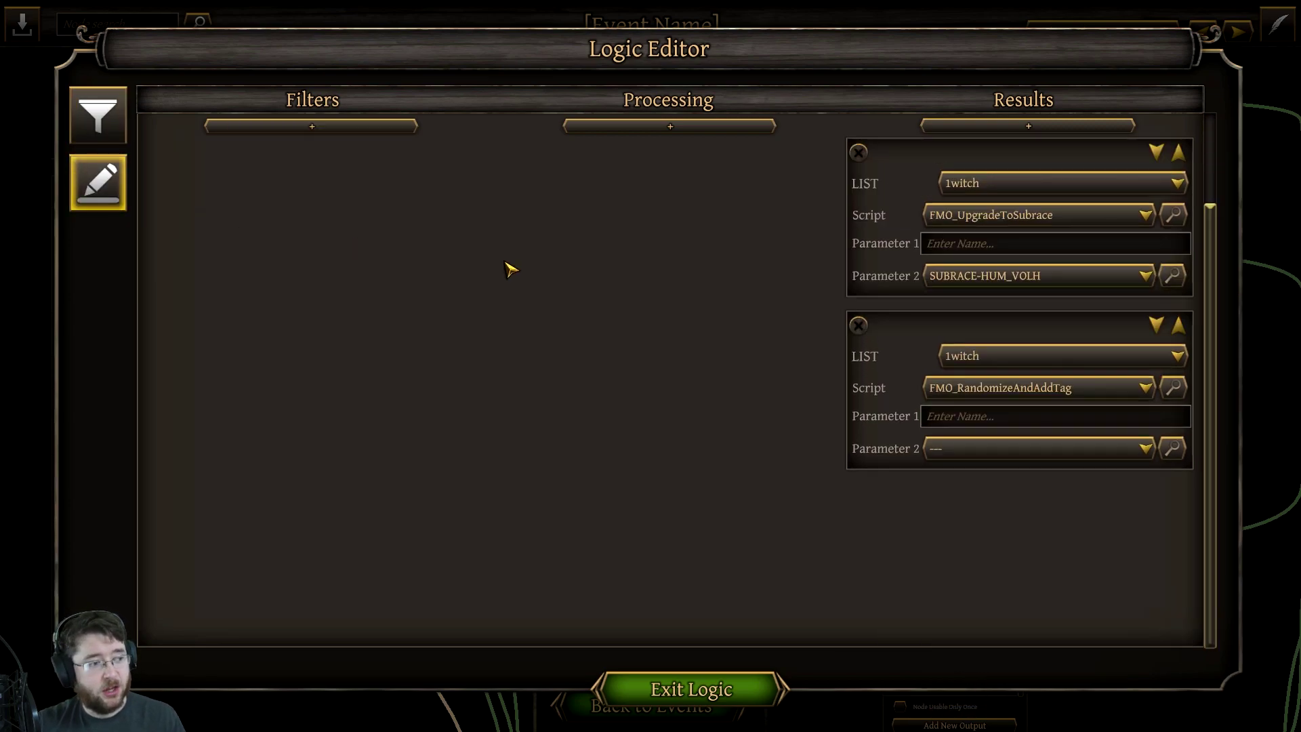
pyautogui.click(705, 695)
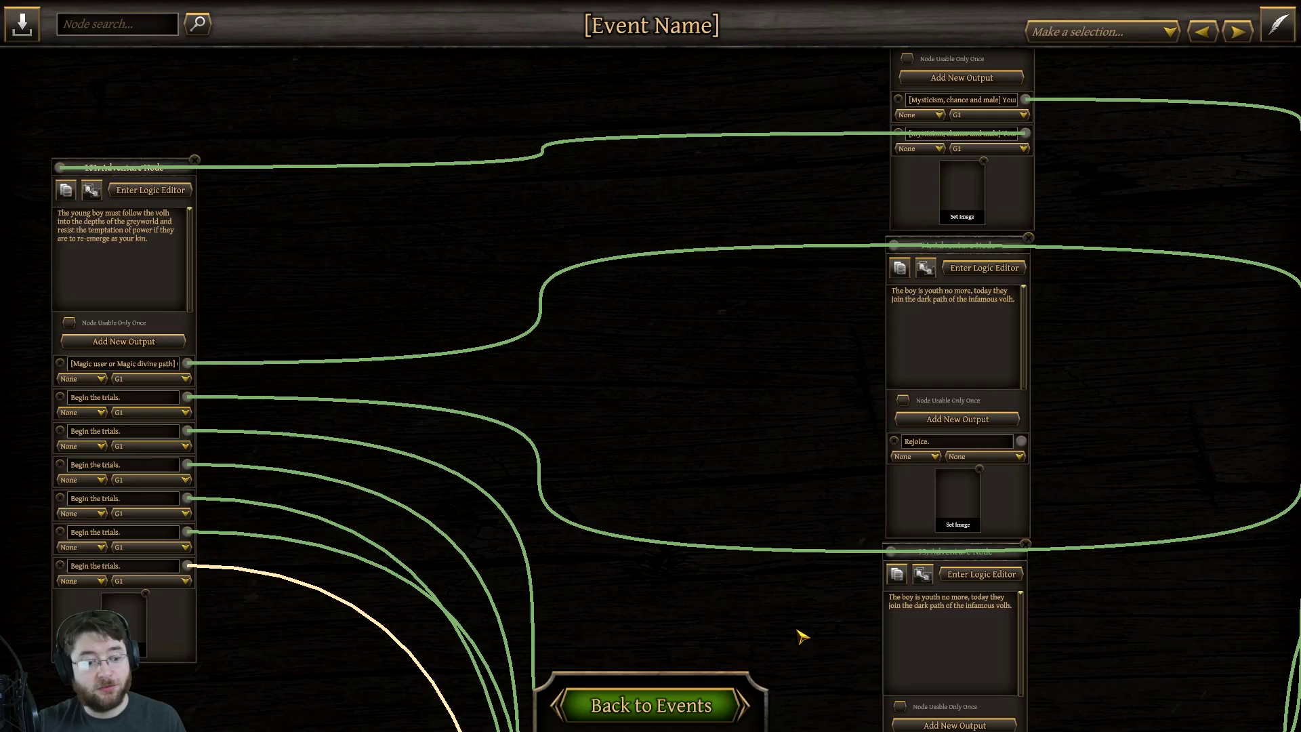
# Check the modifier logic of the second outcome node where the boy joins the dark path of the volh.
pyautogui.moveTo(1164, 423); pyautogui.dragTo(1165, 258)
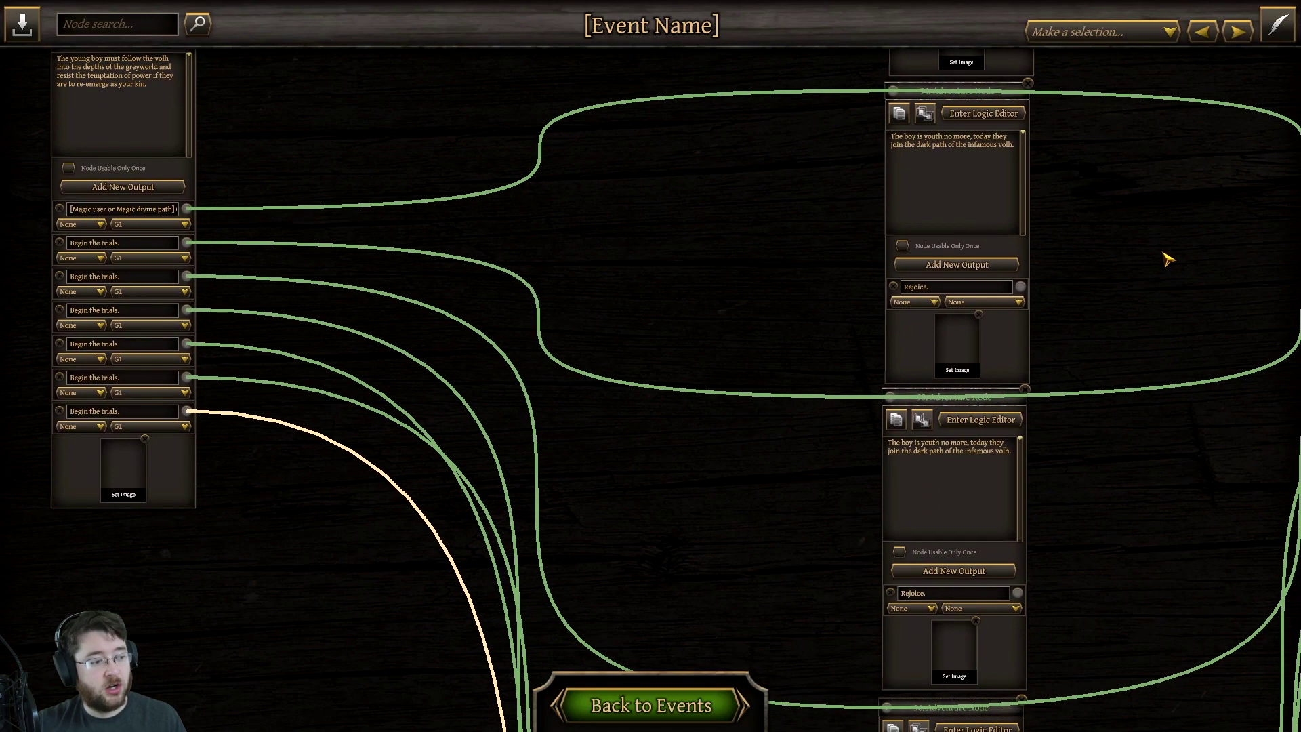
pyautogui.click(990, 424)
pyautogui.click(112, 191)
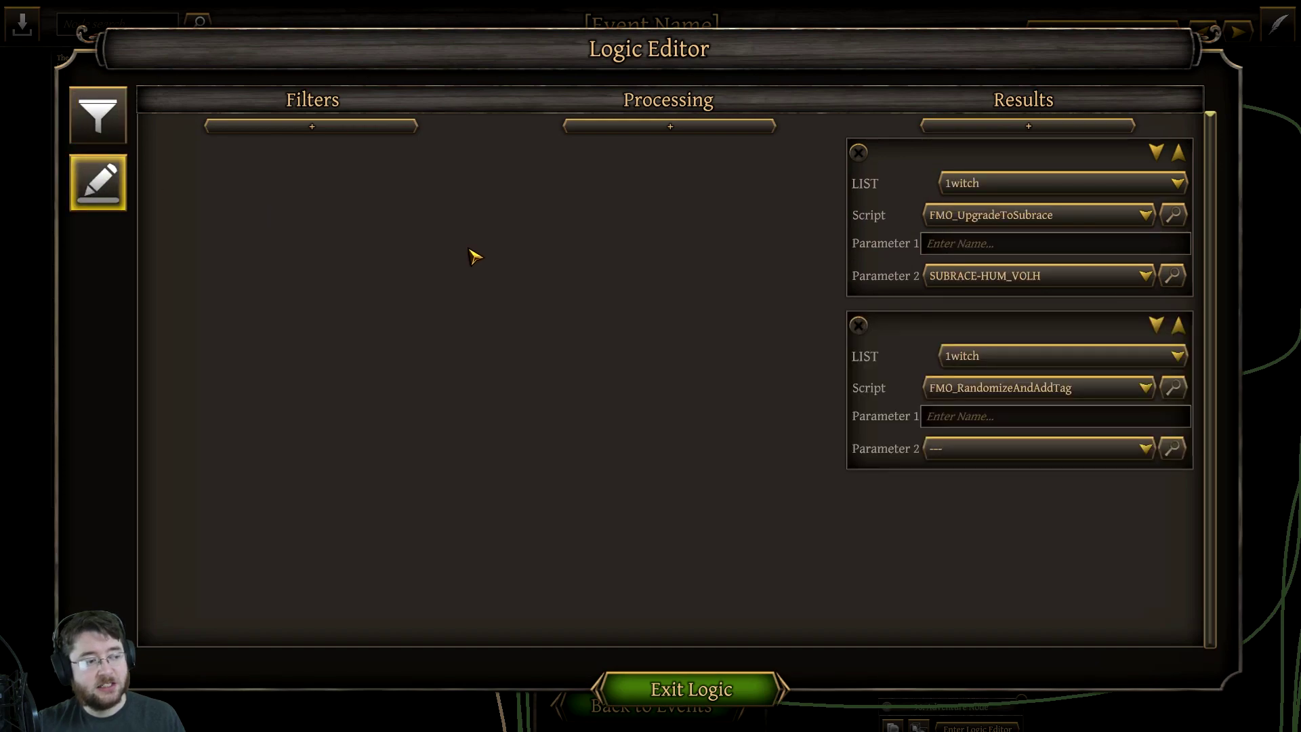
pyautogui.click(725, 688)
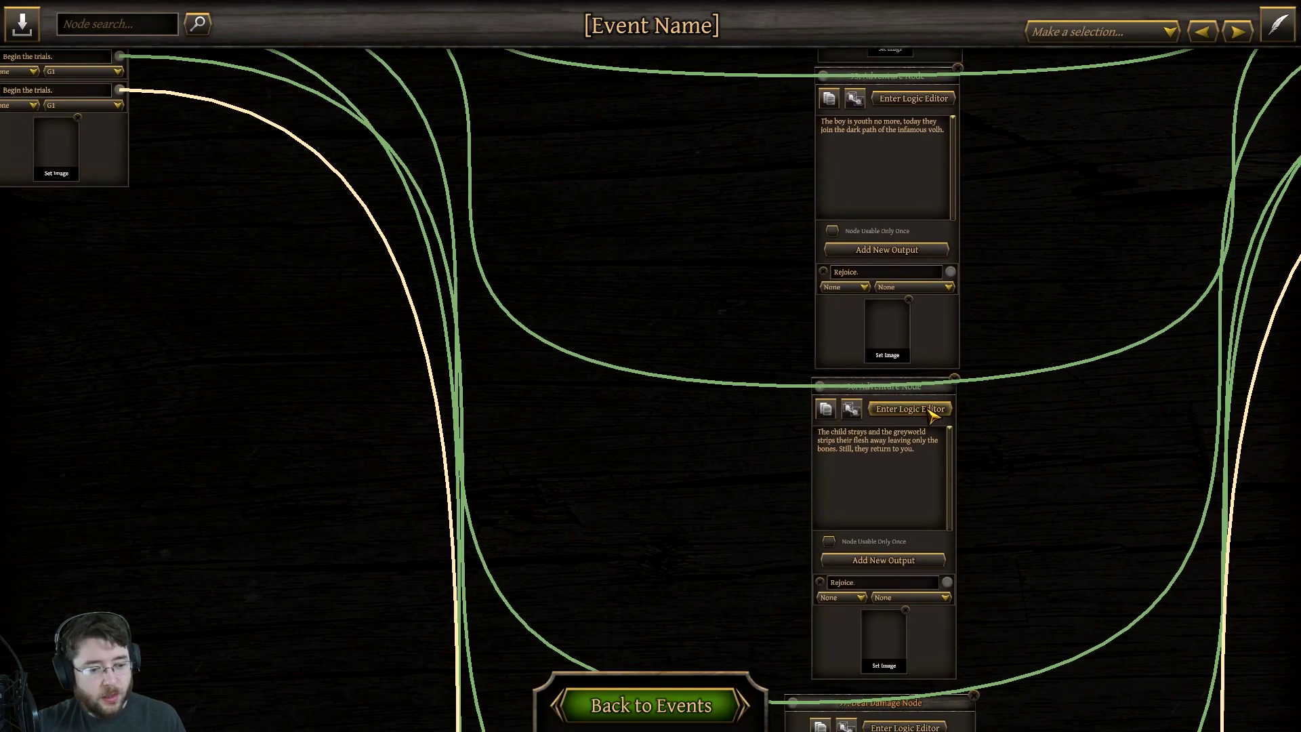
# Review all modifiers of the outcome node where the child strays and the greyworld strips their flesh away.
pyautogui.click(934, 412)
pyautogui.click(99, 183)
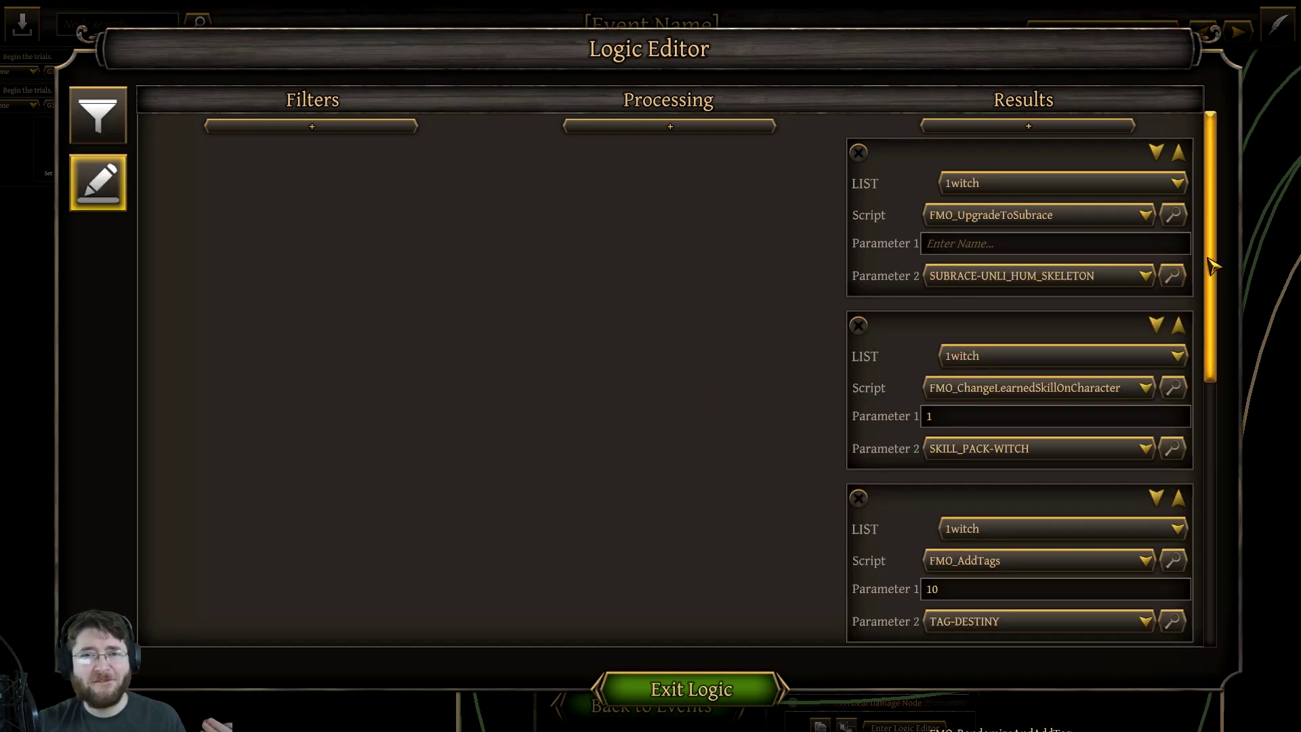
pyautogui.moveTo(1212, 266); pyautogui.dragTo(1225, 565)
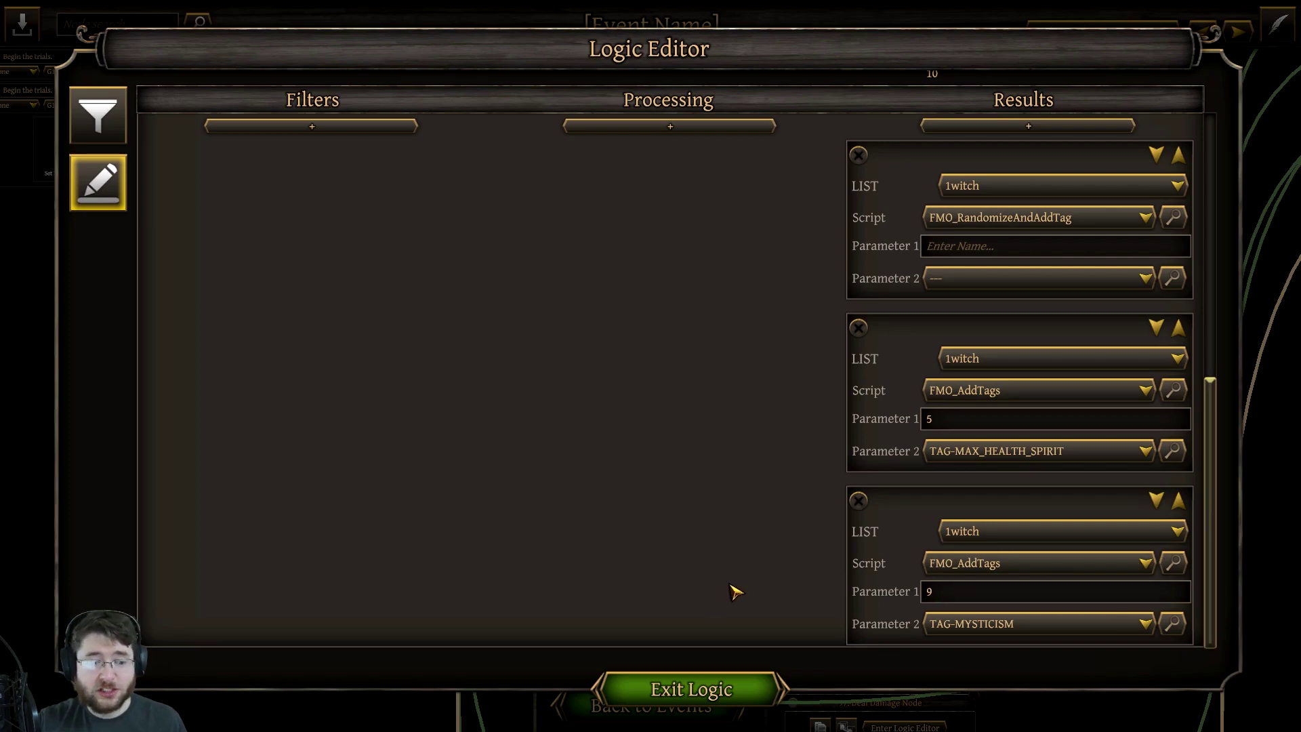
pyautogui.click(723, 684)
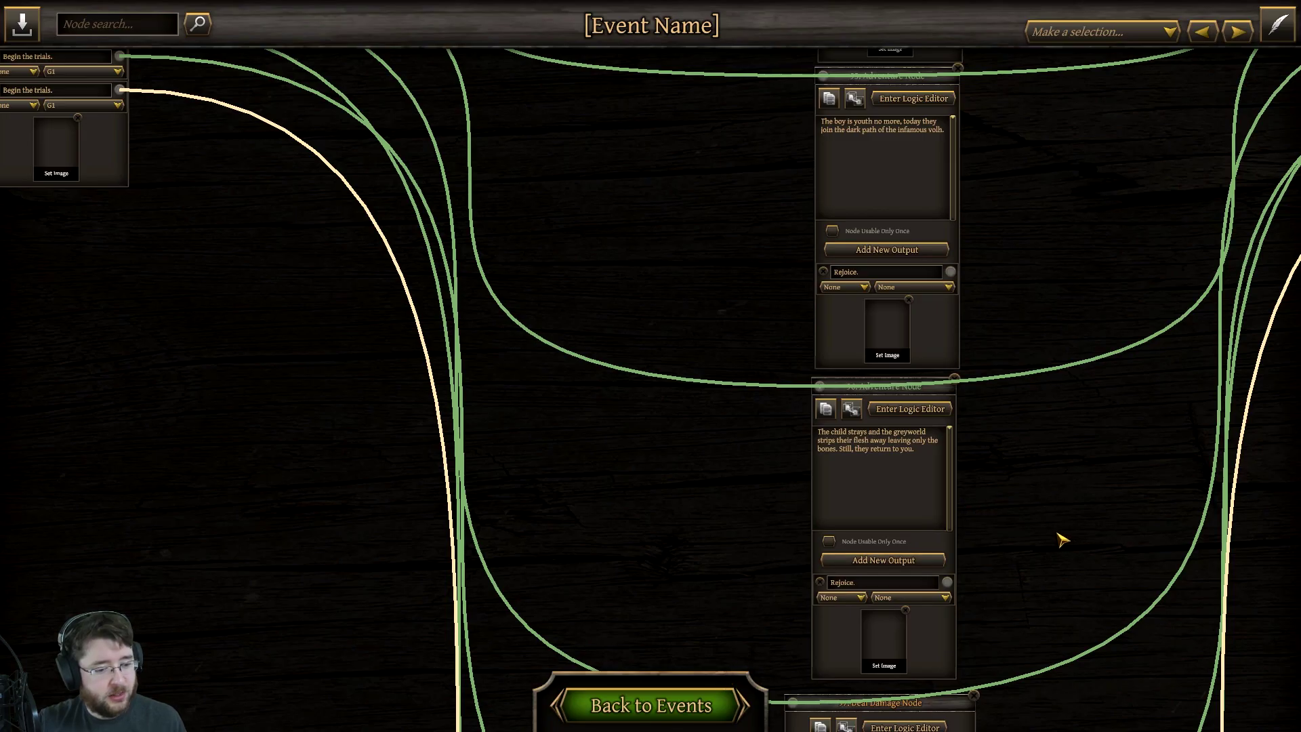
# Check the filter conditions and modifiers of the damage node with the TypeMental challenge.
pyautogui.moveTo(1069, 516); pyautogui.dragTo(795, 366)
pyautogui.click(755, 342)
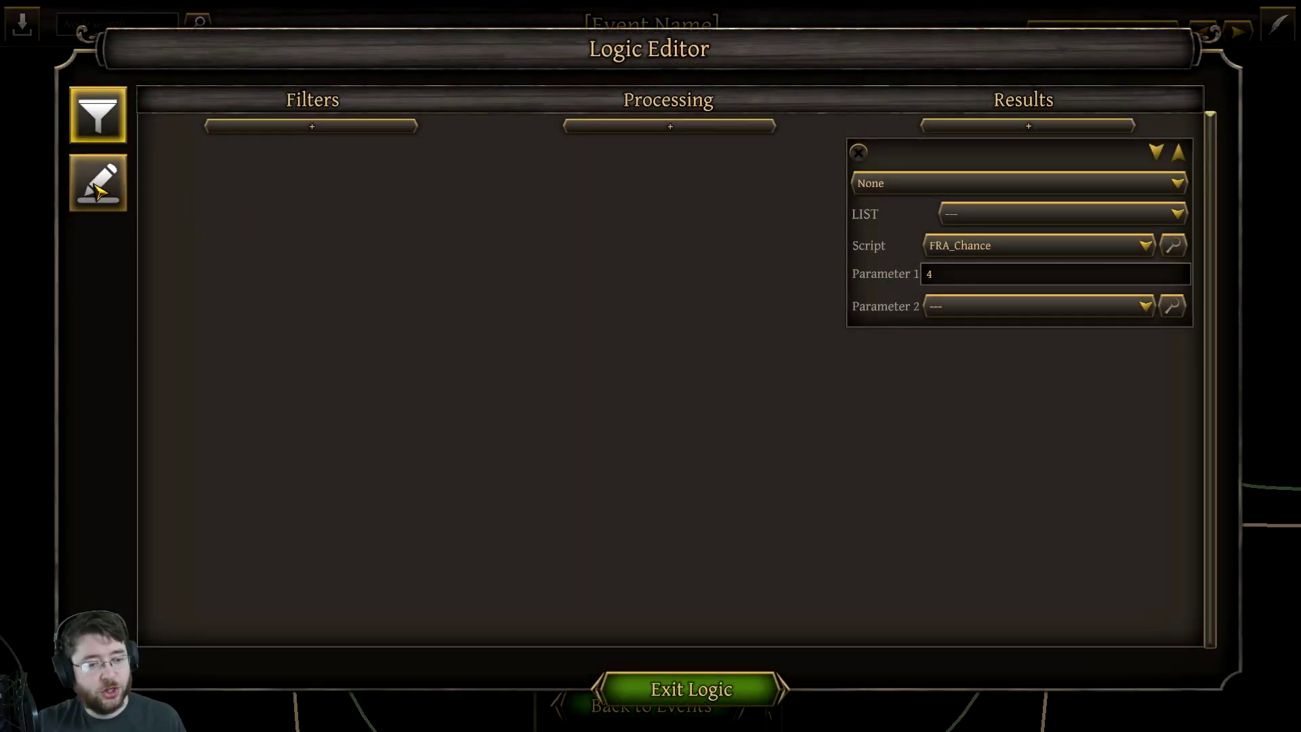
pyautogui.click(98, 181)
pyautogui.click(702, 699)
# Check the filter conditions and modifiers of the child-perished node reached from the mental damage node's upper output.
pyautogui.moveTo(1086, 633); pyautogui.dragTo(641, 366)
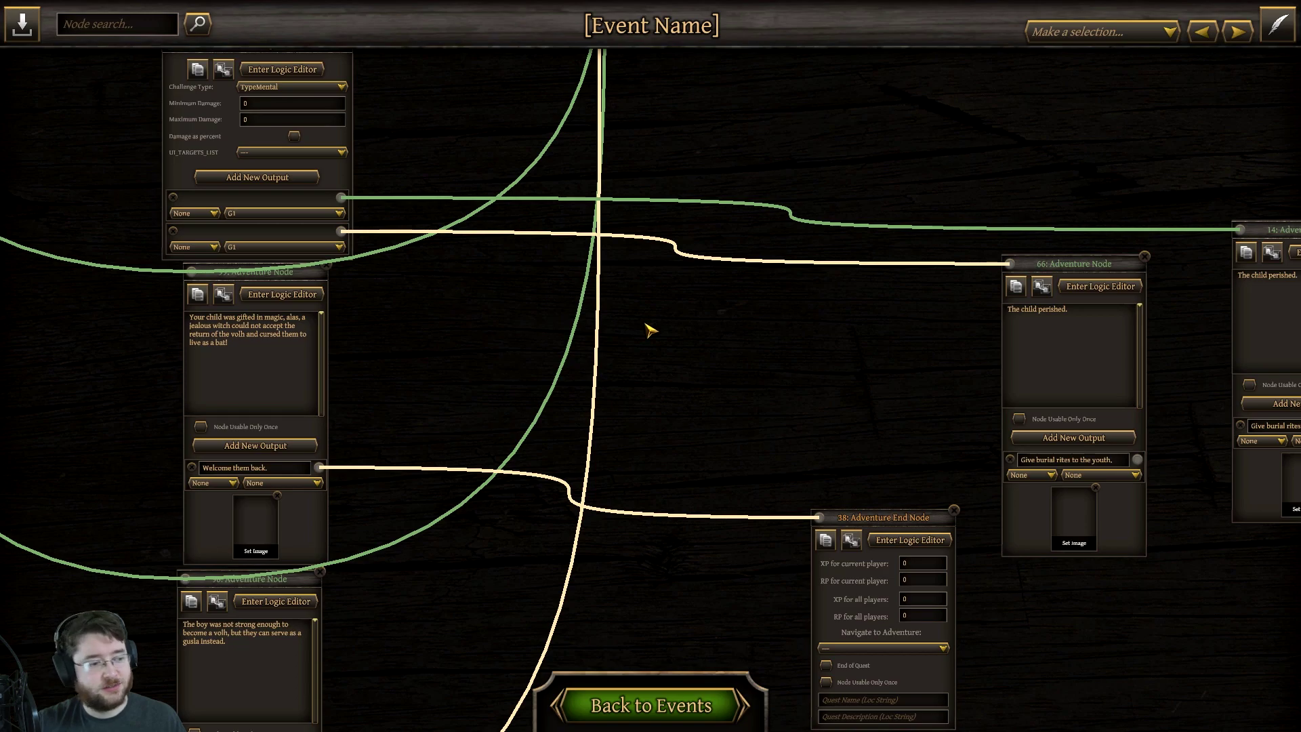
pyautogui.click(1295, 252)
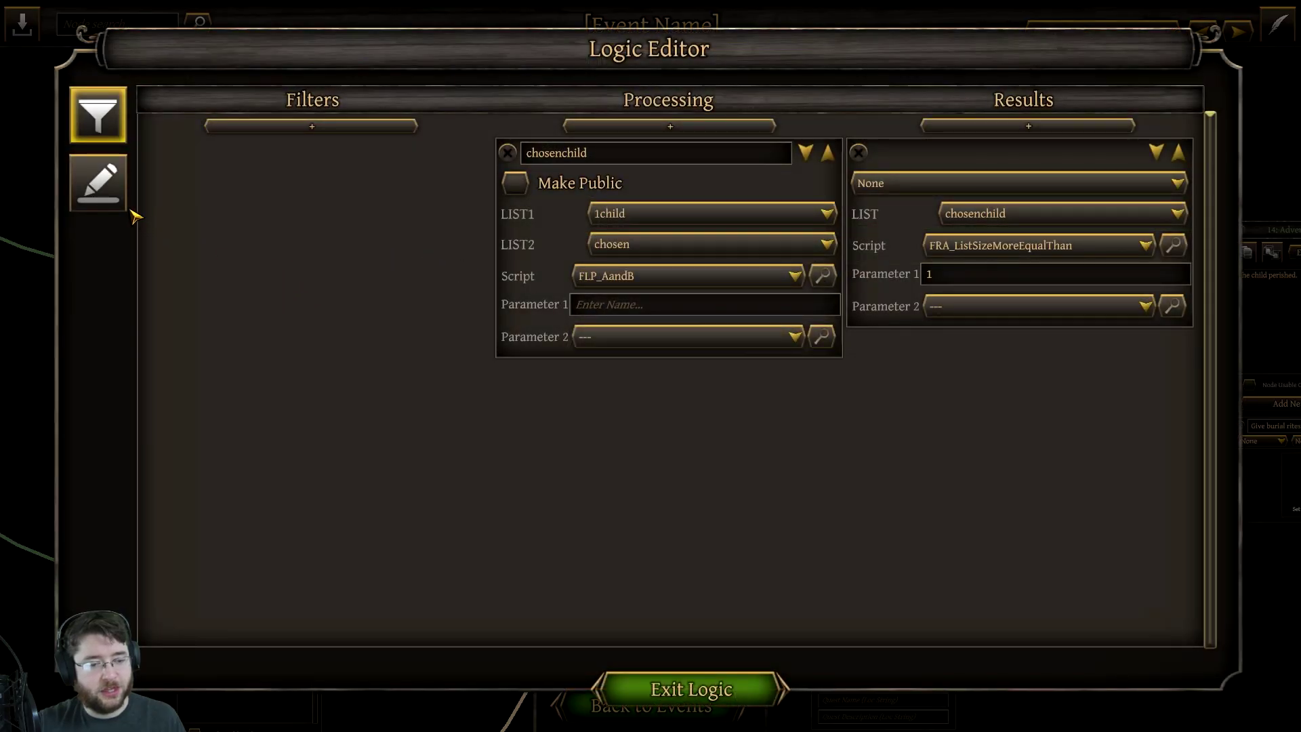
pyautogui.click(98, 182)
pyautogui.click(708, 701)
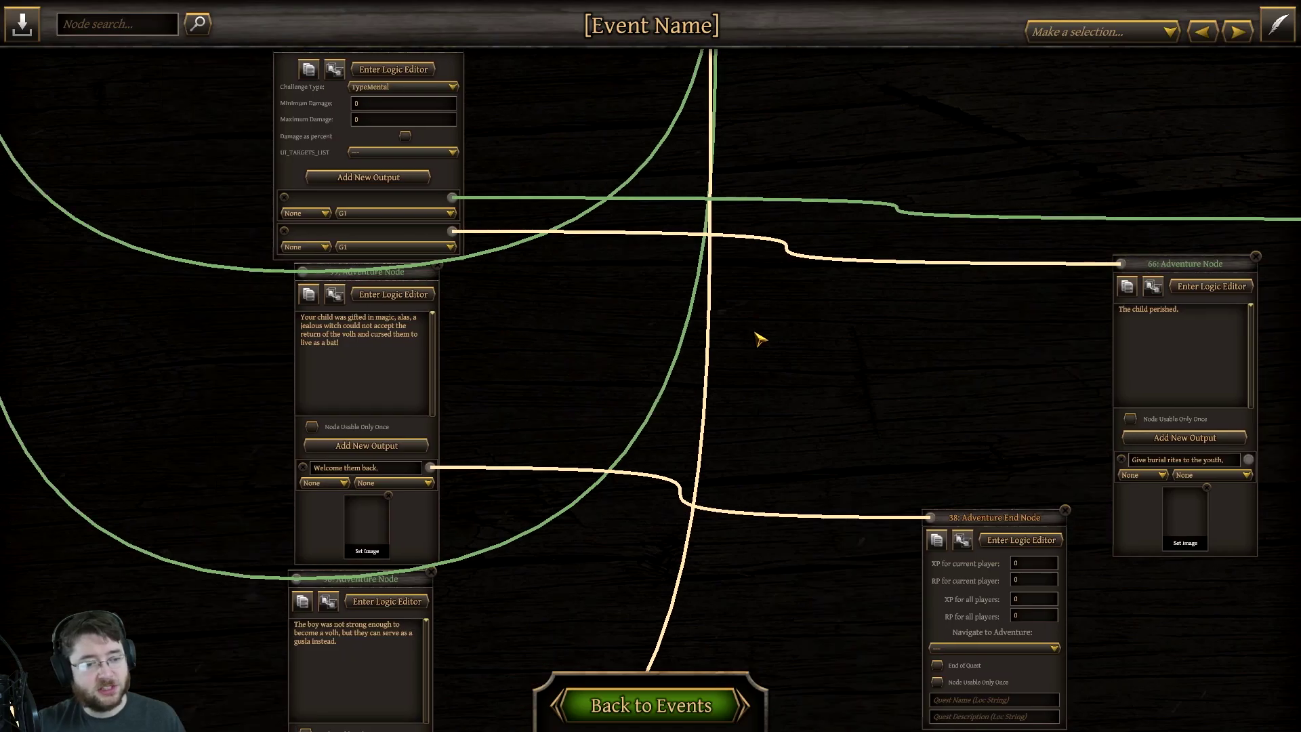
# Review the filter chance and all modifiers of the outcome node where a jealous witch curses the child to live as a bat.
pyautogui.moveTo(760, 339); pyautogui.dragTo(1017, 339)
pyautogui.click(647, 286)
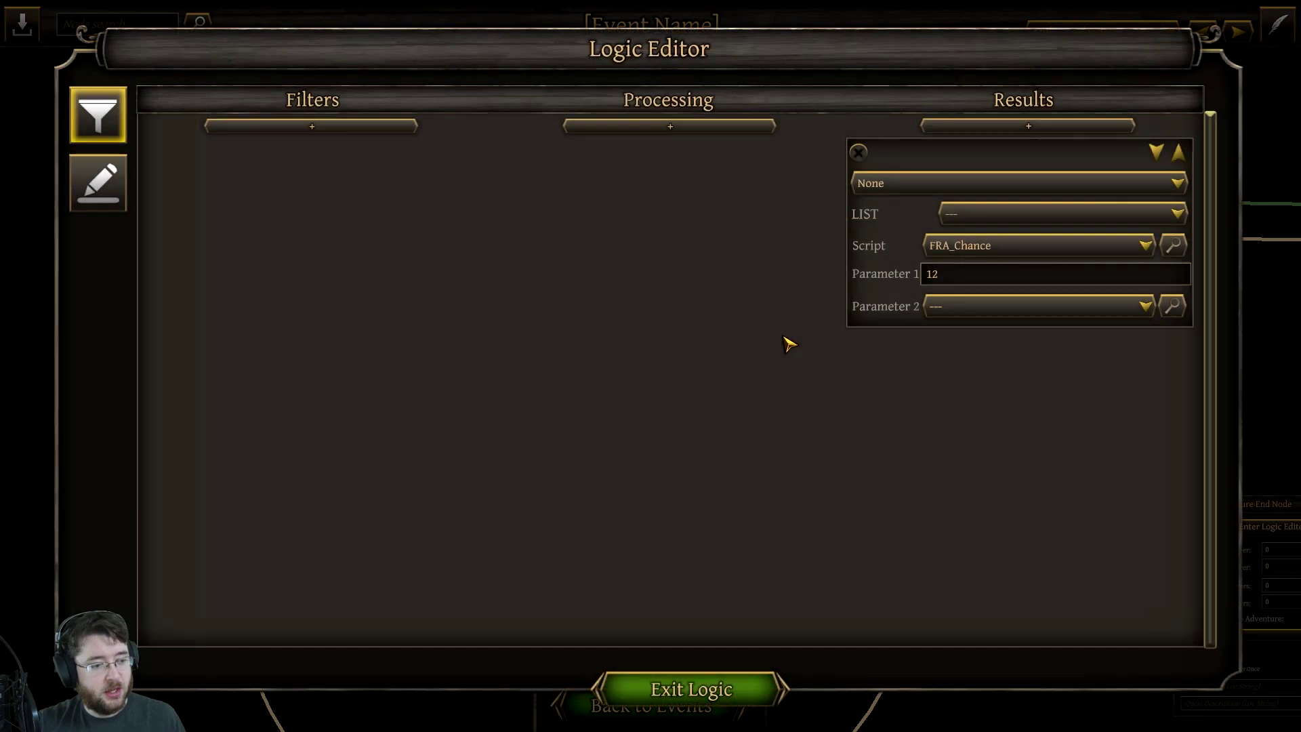
pyautogui.click(98, 191)
pyautogui.scroll(-2, 1215, 290)
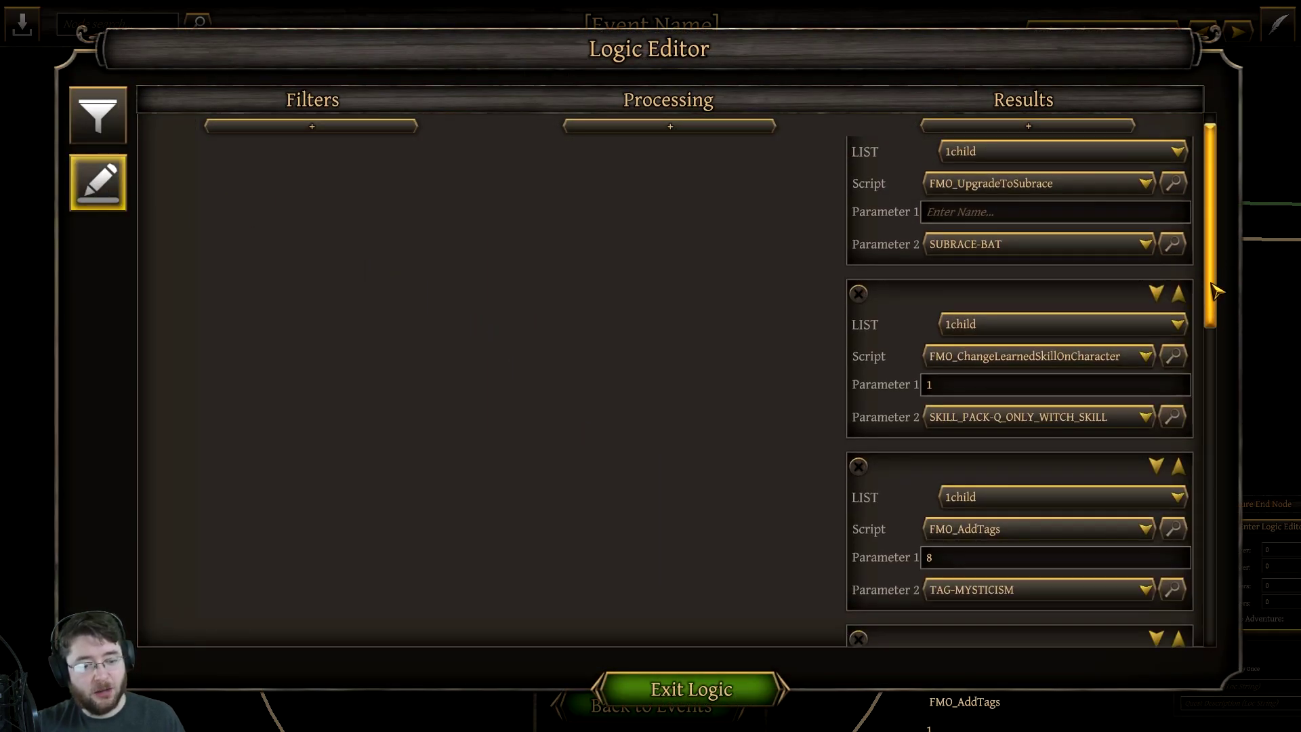
pyautogui.moveTo(1215, 290)
pyautogui.mouseDown()
pyautogui.moveTo(1231, 412)
pyautogui.moveTo(1229, 616)
pyautogui.mouseUp()
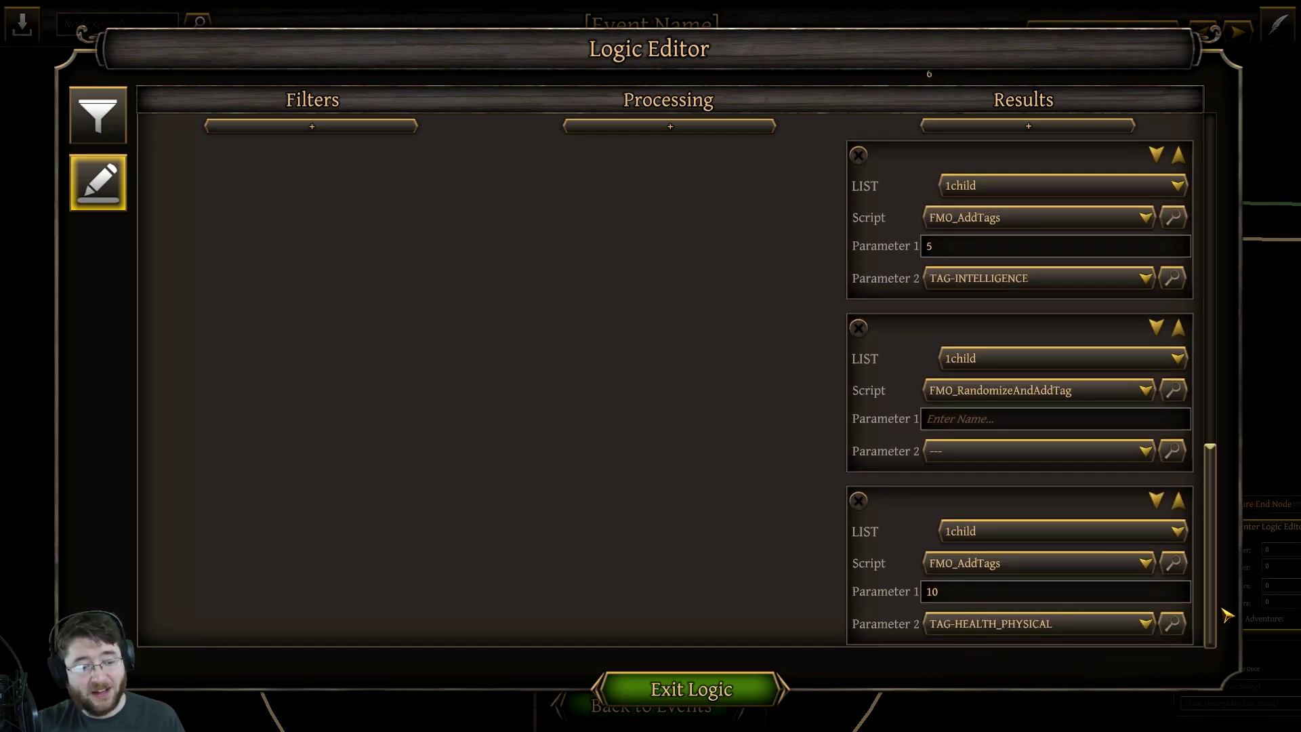
pyautogui.click(712, 695)
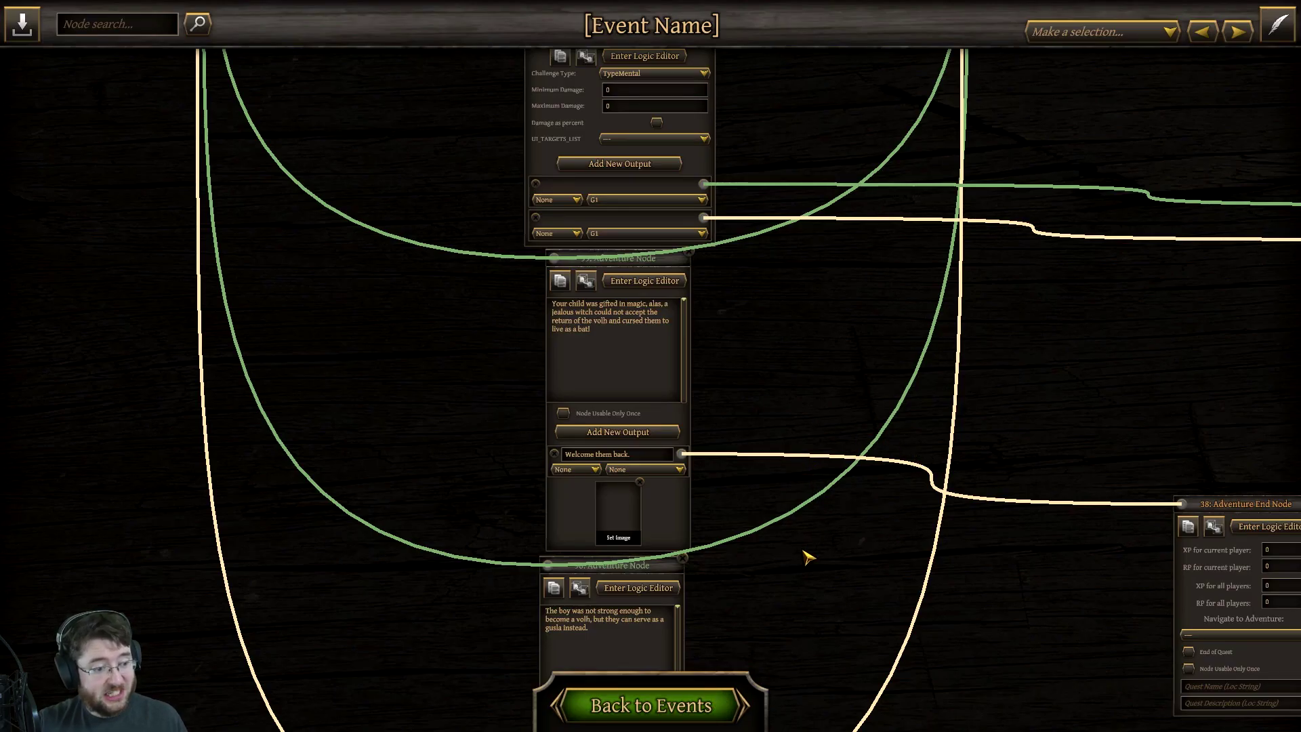
# Check the logic of the Adventure End Node that the bat outcome's "Welcome them back." output leads to.
pyautogui.moveTo(812, 564); pyautogui.dragTo(692, 276)
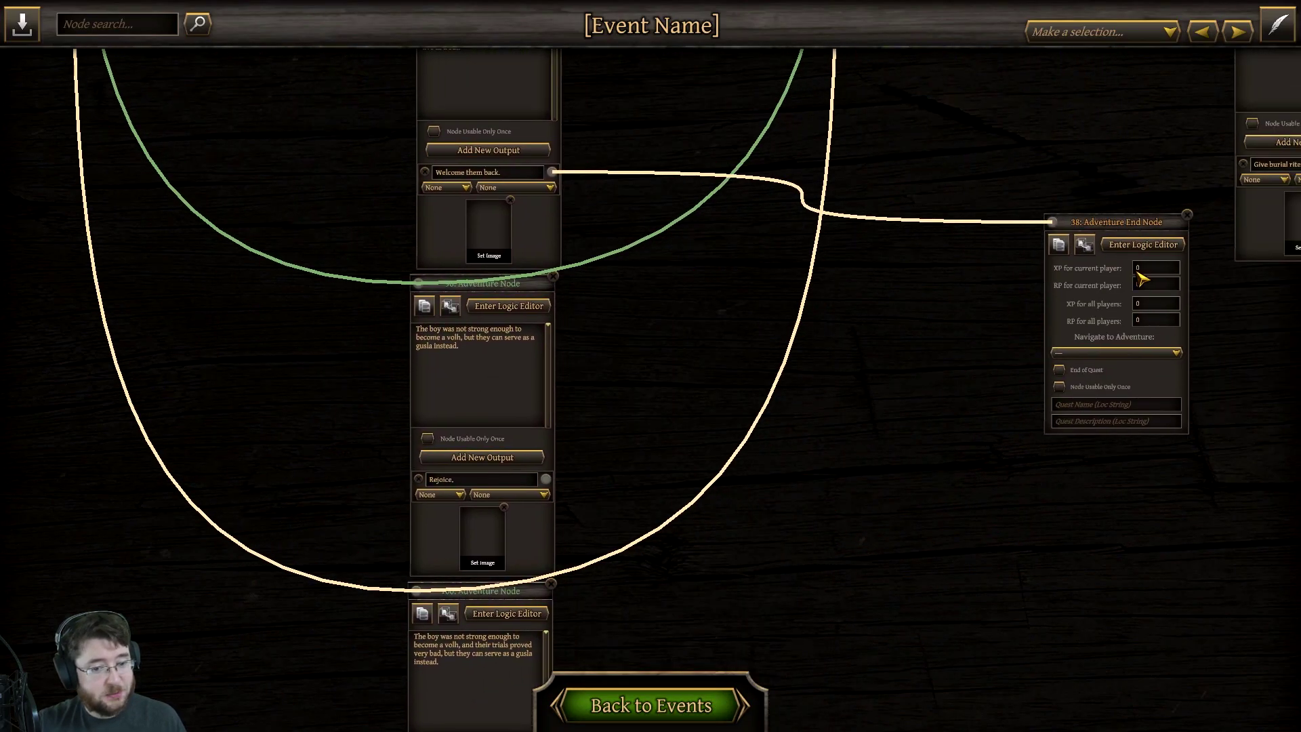
pyautogui.click(1138, 251)
pyautogui.click(691, 689)
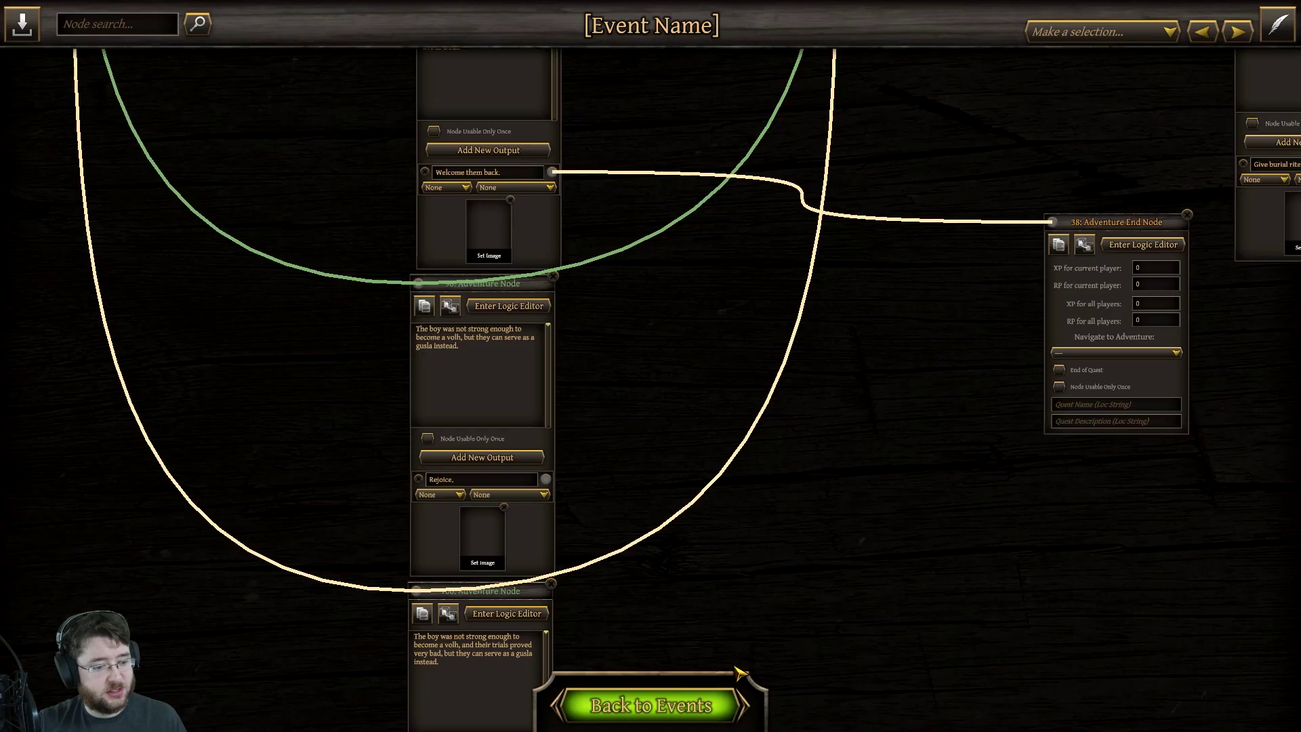
# Check the modifiers of the first outcome node where the boy serves as a gusla instead of a volh.
pyautogui.click(1187, 215)
pyautogui.moveTo(540, 290)
pyautogui.mouseDown()
pyautogui.moveTo(607, 304)
pyautogui.moveTo(547, 298)
pyautogui.mouseUp()
pyautogui.click(617, 290)
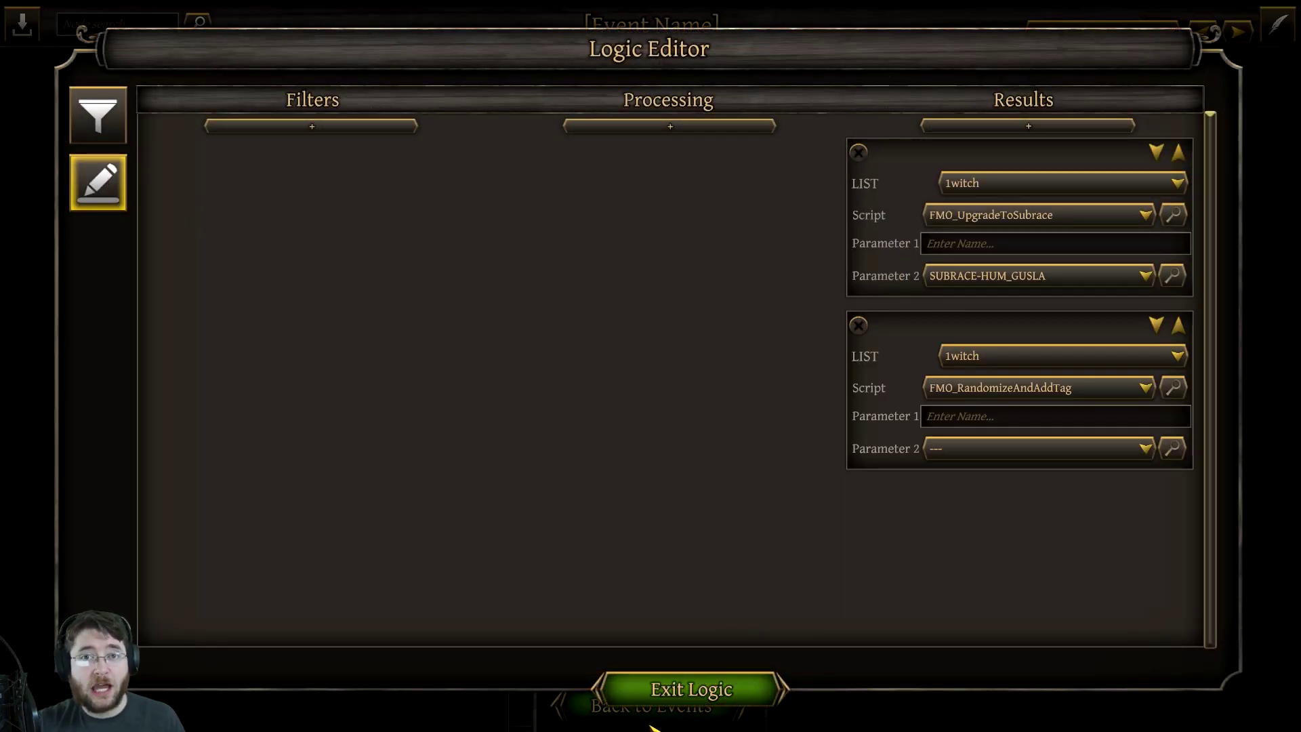
pyautogui.click(688, 699)
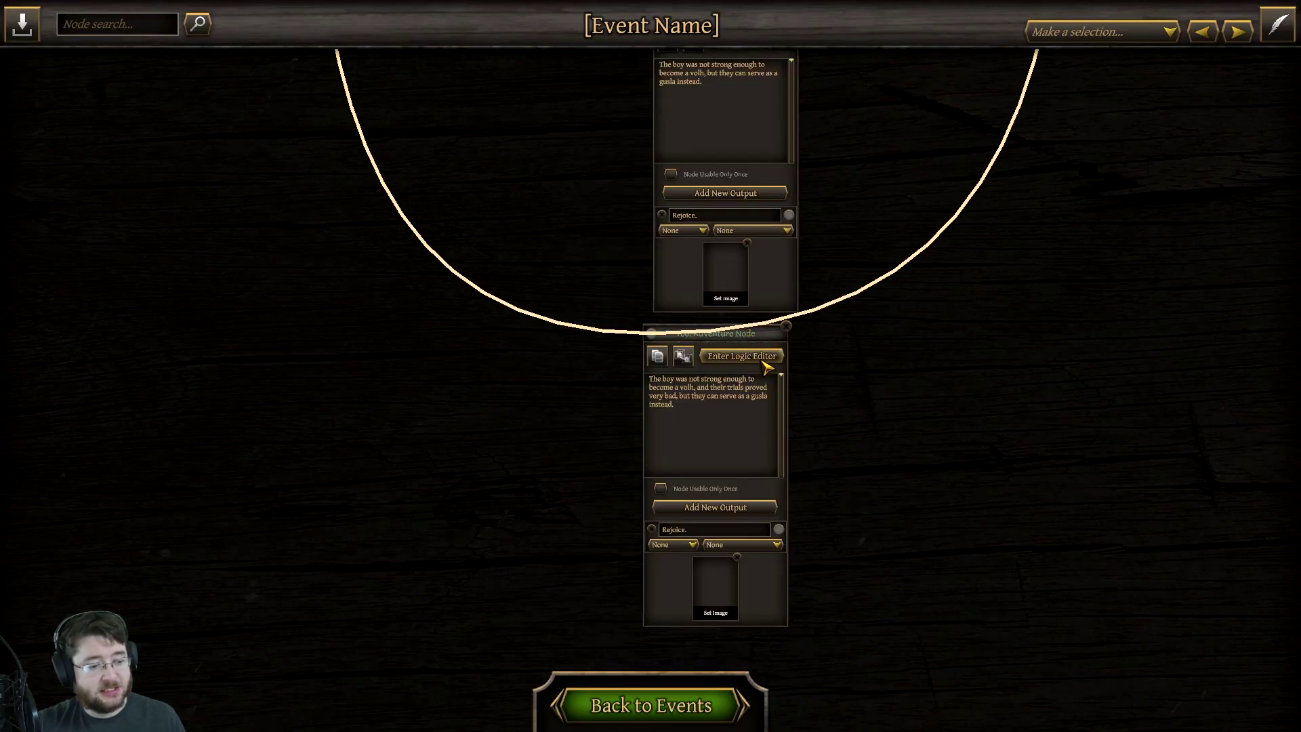
# Review all modifiers of the gusla outcome node where the boy's trials proved very bad.
pyautogui.click(763, 355)
pyautogui.click(97, 187)
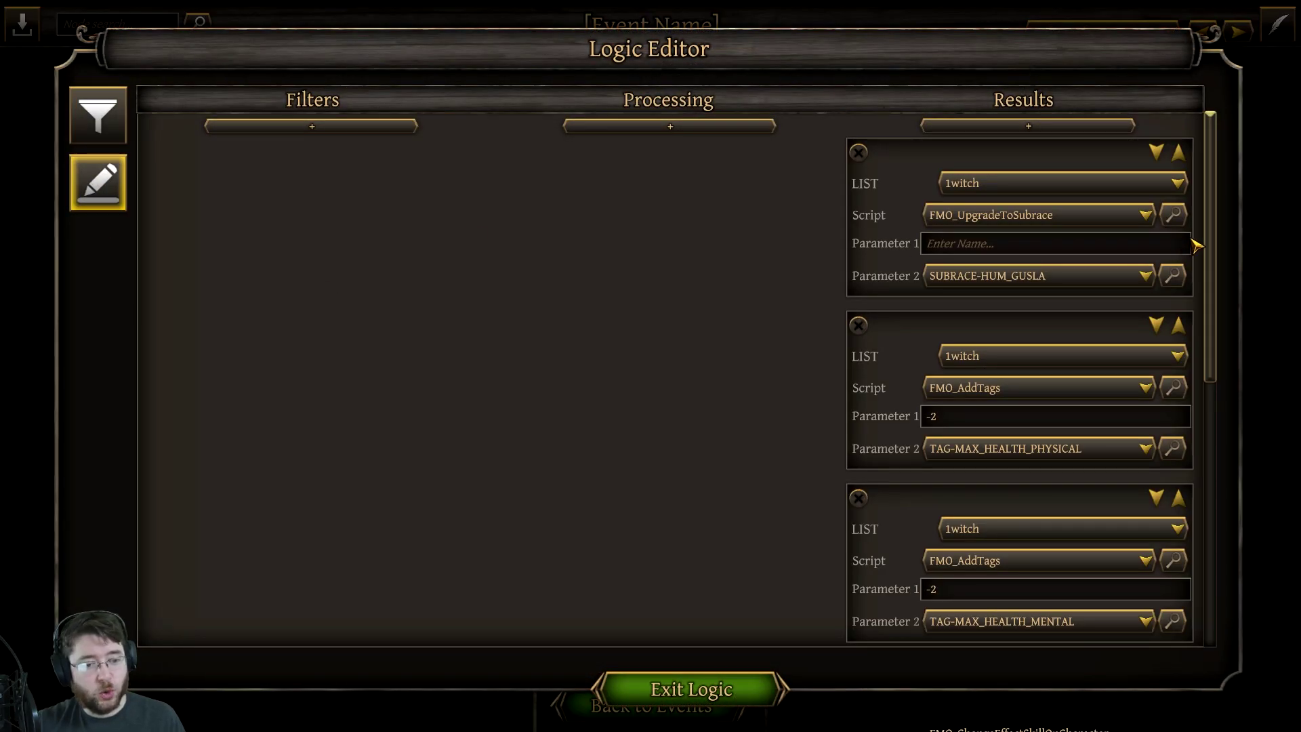
pyautogui.scroll(-5, 1191, 345)
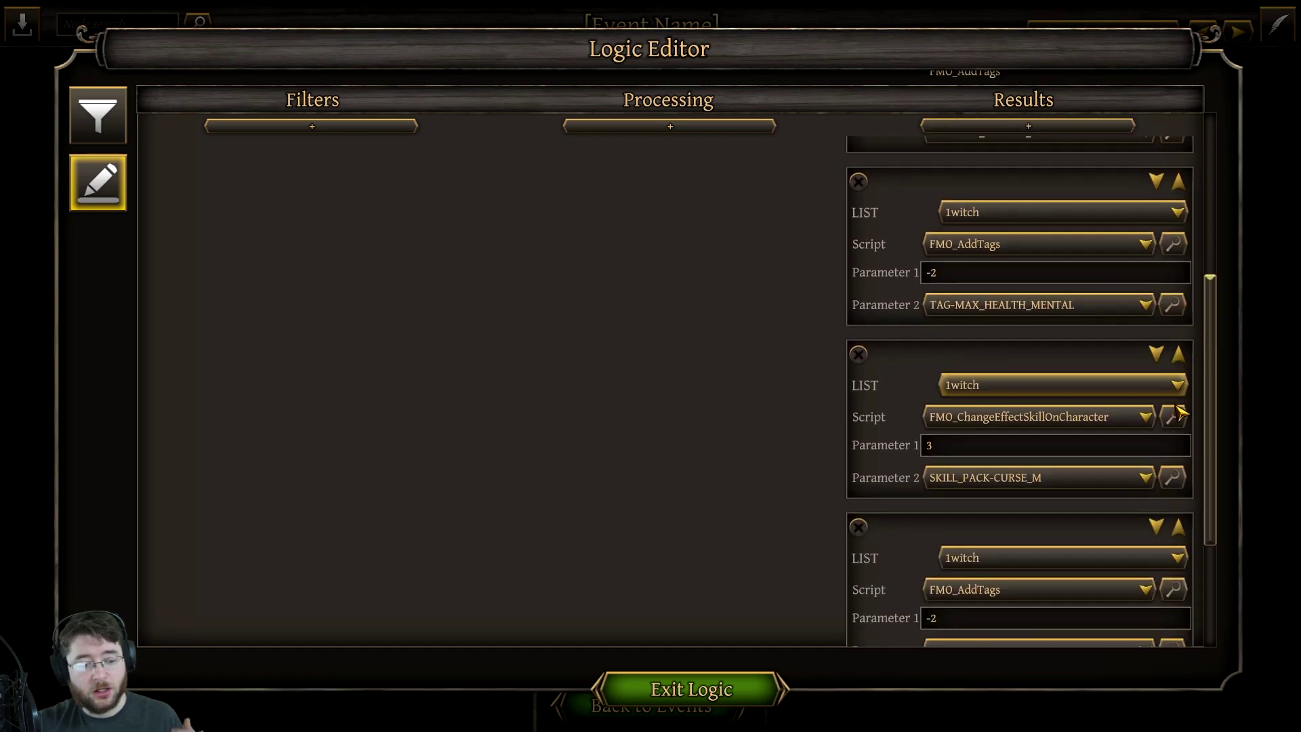
pyautogui.scroll(4, 1190, 380)
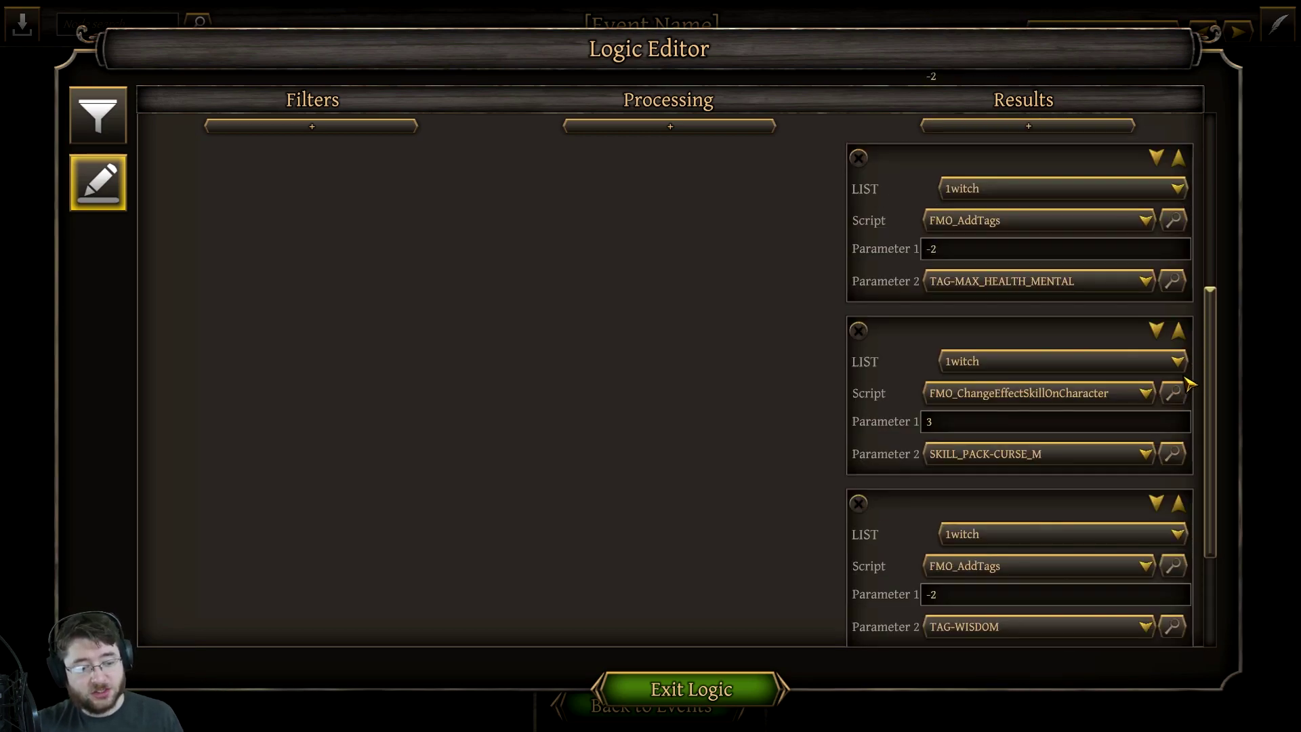
pyautogui.scroll(3, 1195, 359)
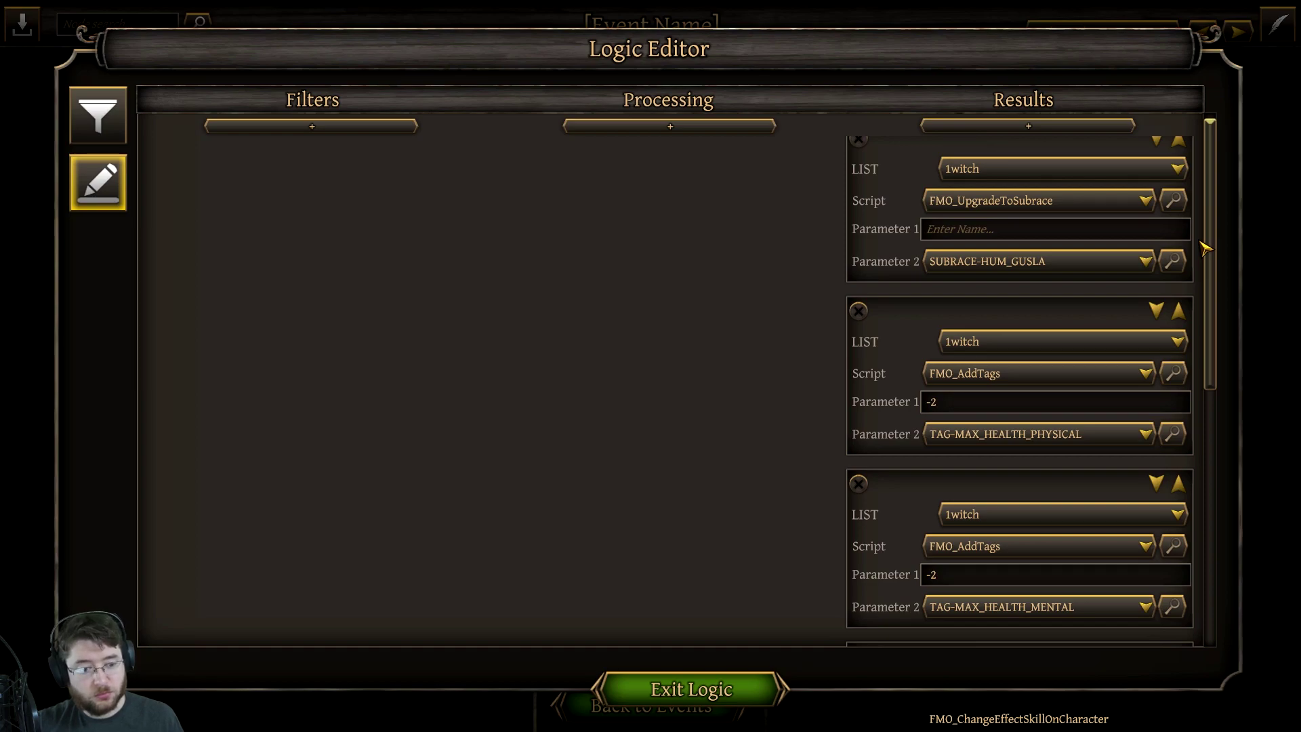
pyautogui.scroll(-5, 1200, 305)
pyautogui.click(659, 690)
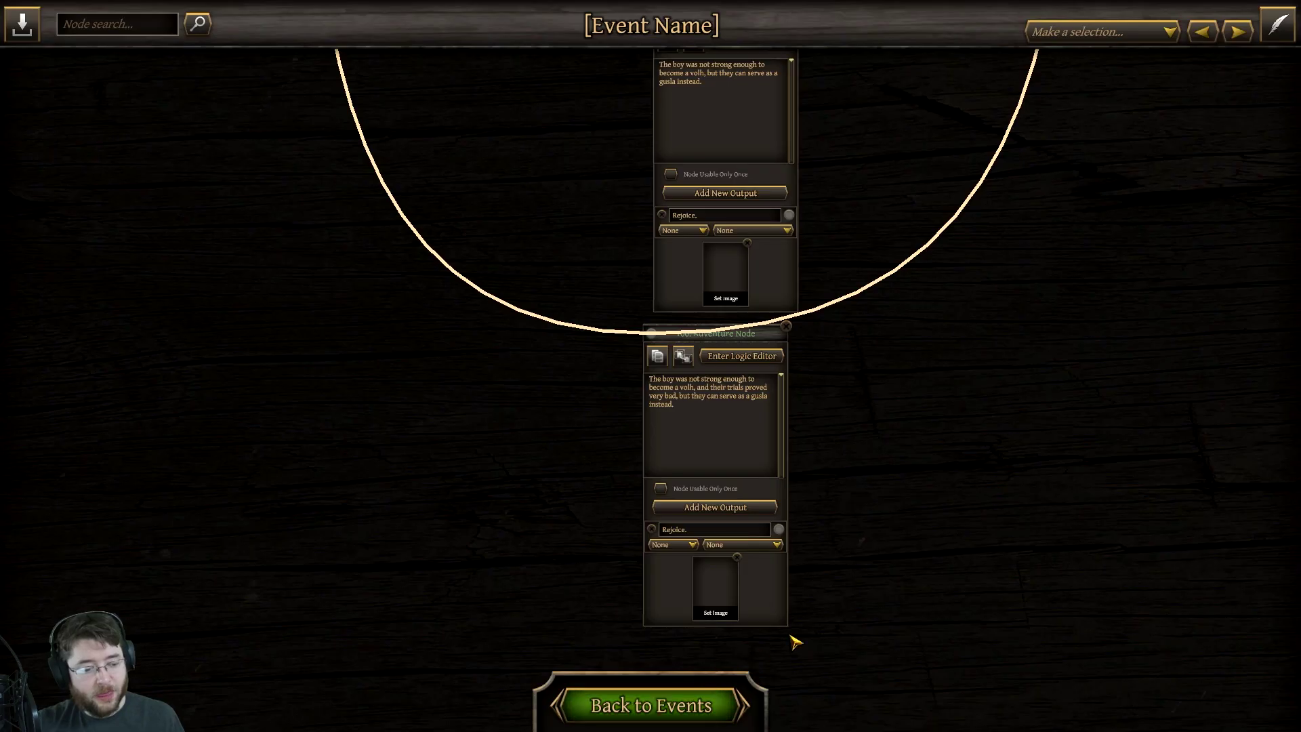